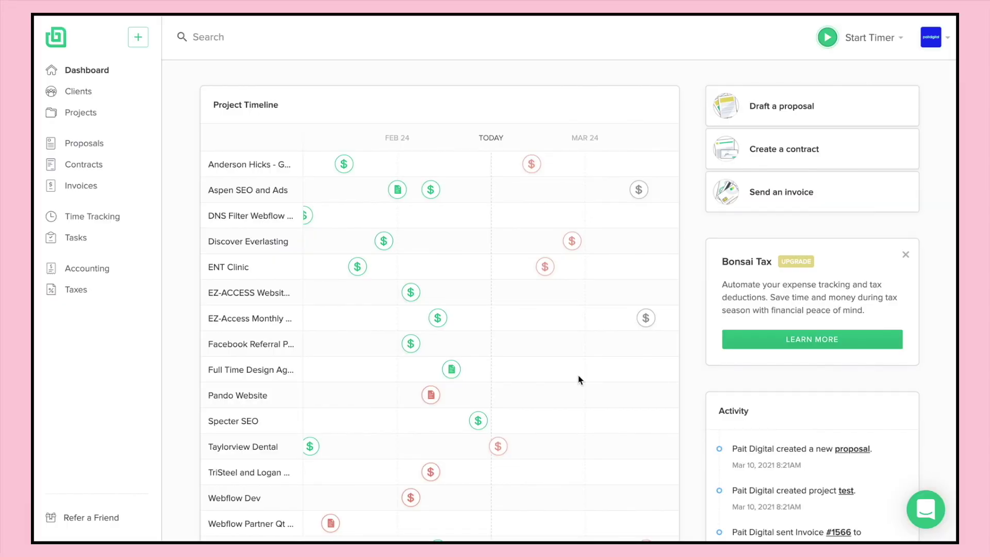
Step: Scroll down to the Income & Expenses chart and open its Last 6 Months period list
scroll(579, 380, down, 8)
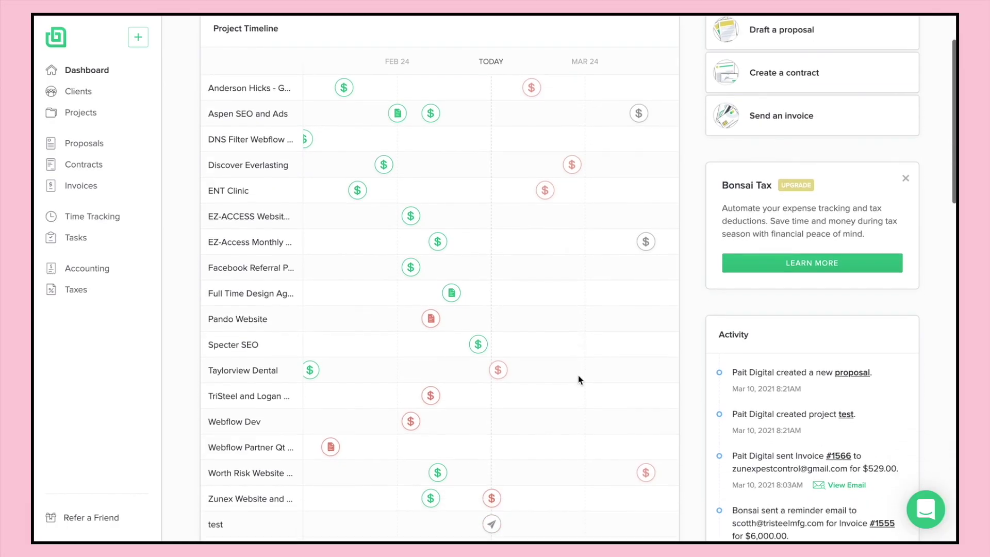
scroll(578, 380, down, 2)
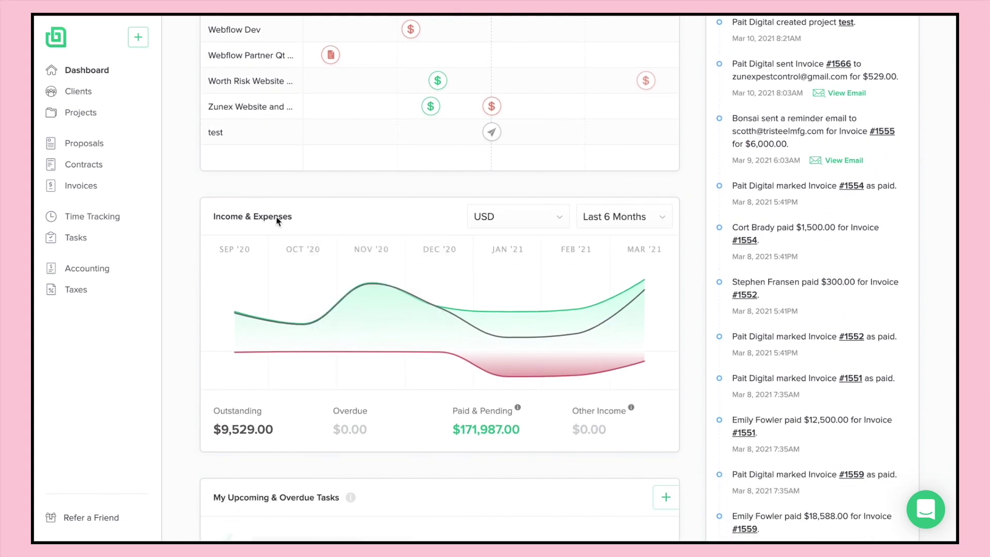
click(655, 219)
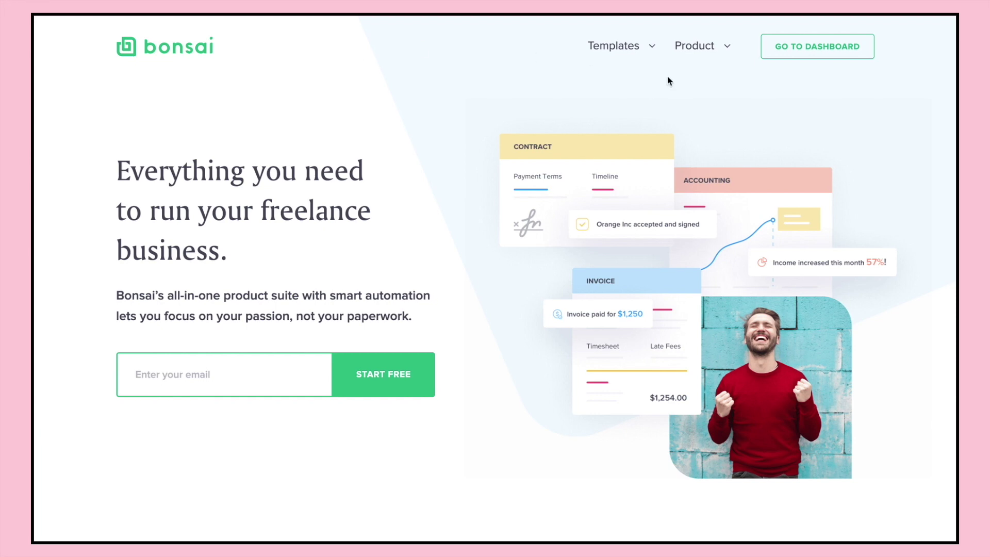
Step: Bring up the Product menu on the Bonsai home page
mouse_move(695, 49)
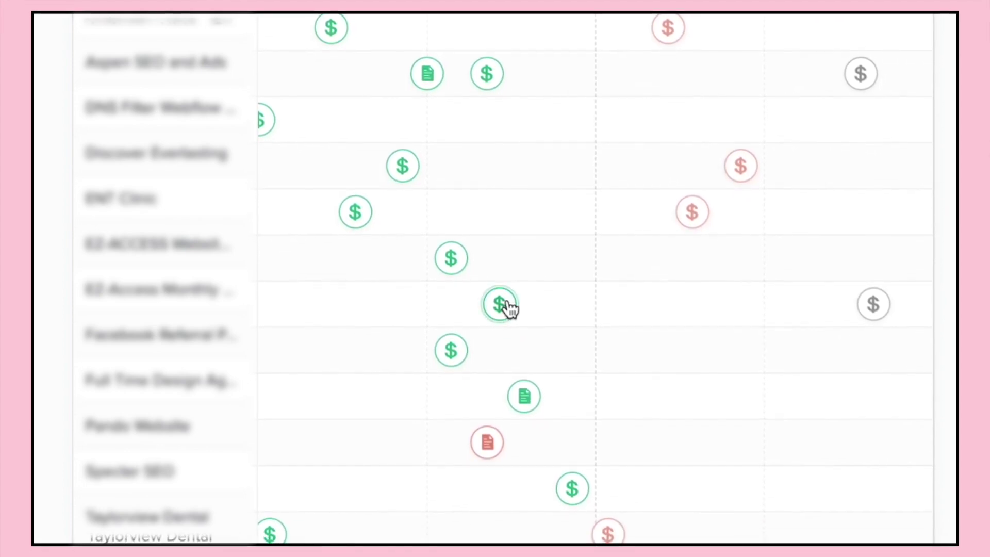
mouse_move(510, 303)
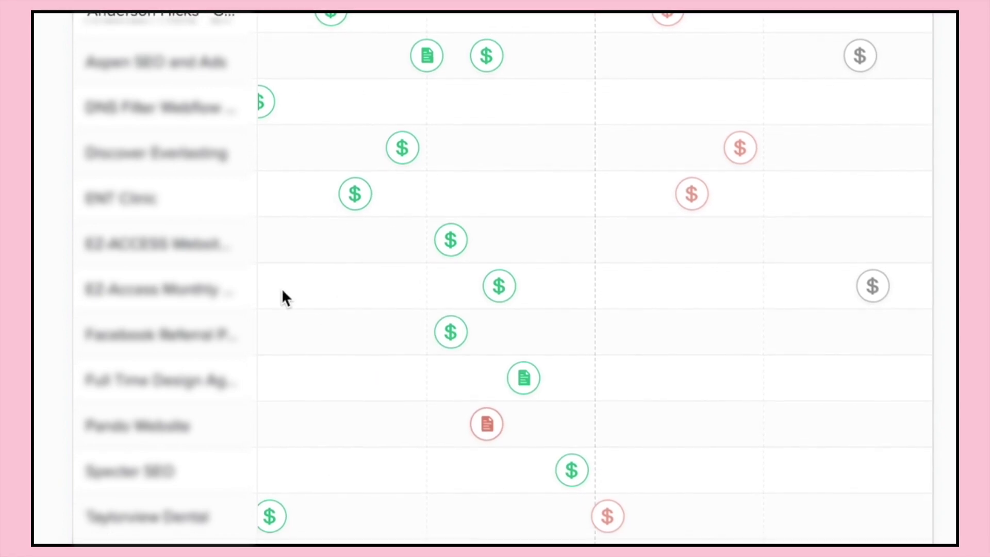
mouse_move(491, 277)
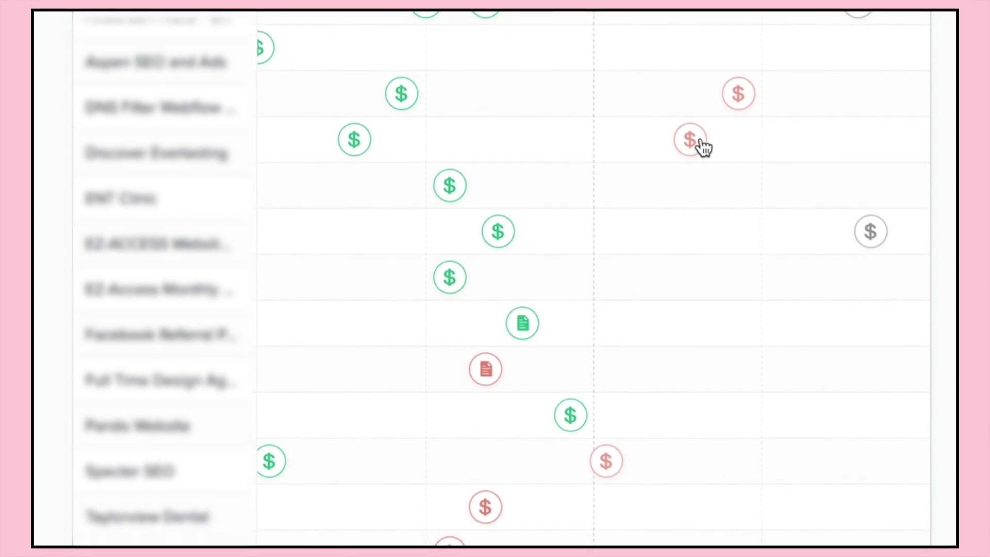
mouse_move(697, 138)
mouse_move(742, 78)
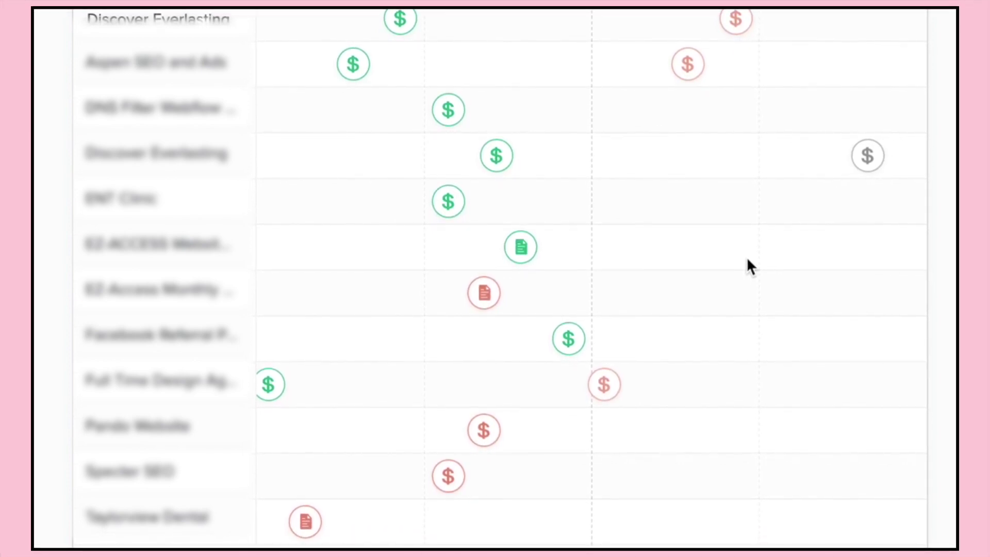
Step: Switch the Income & Expenses chart period from Last 6 Months to Last 12 Months
scroll(750, 265, down, 3)
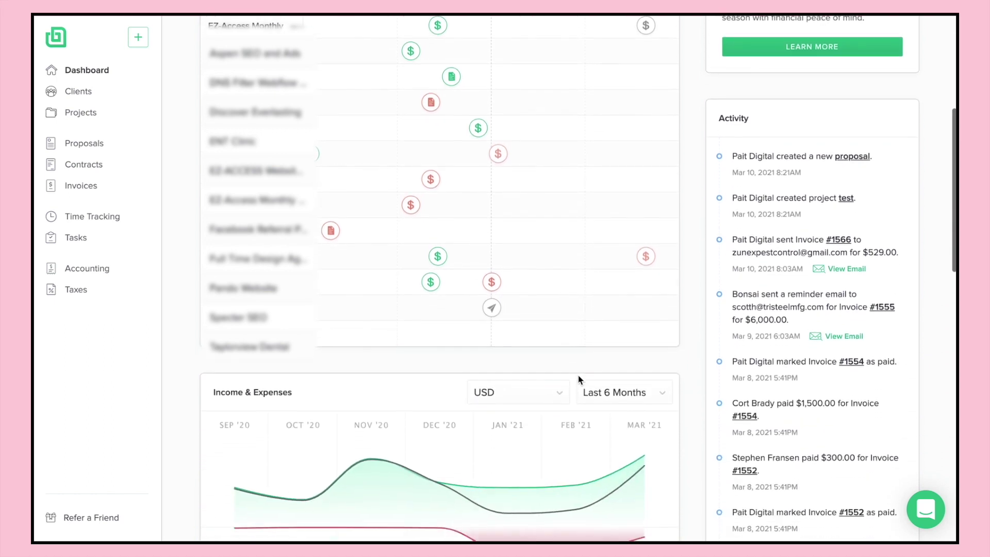
scroll(579, 380, down, 5)
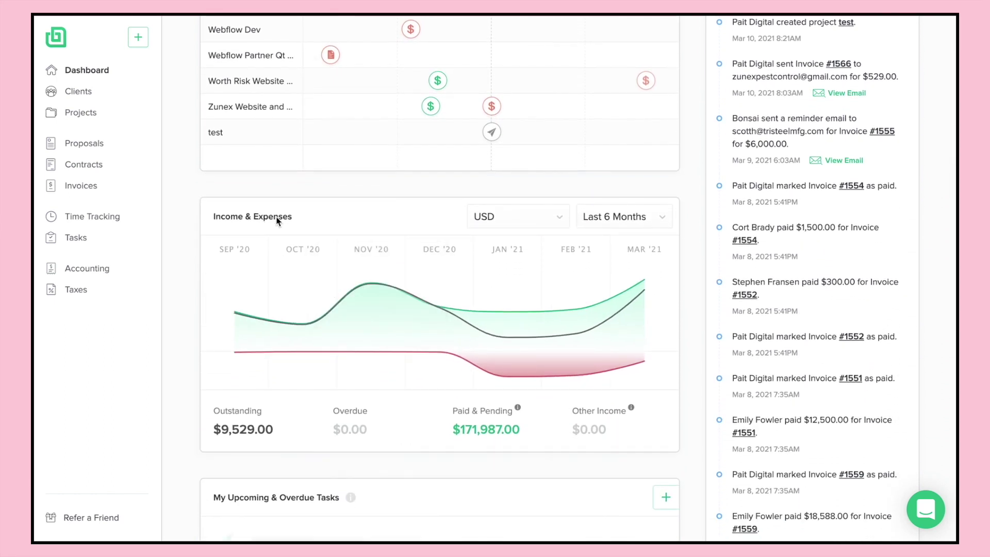
click(890, 135)
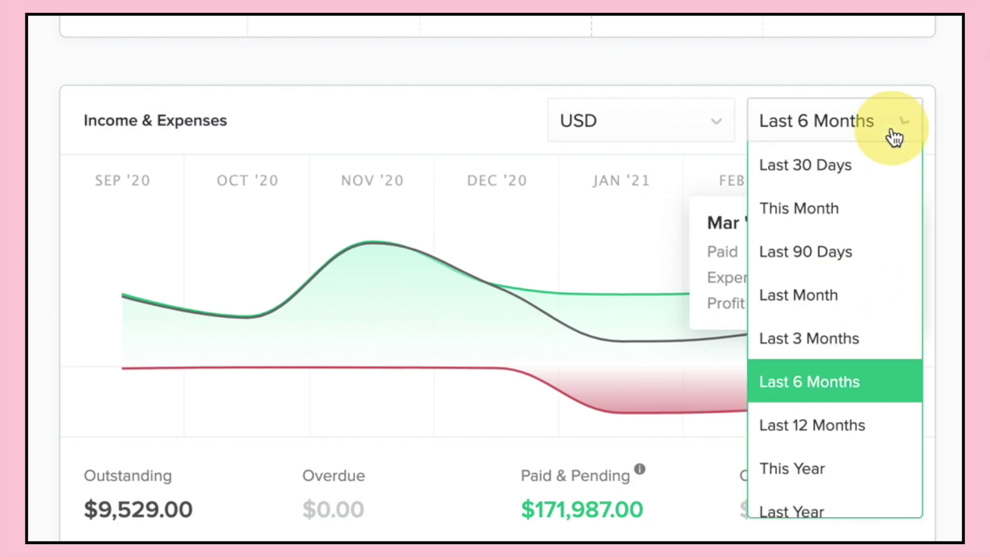
click(826, 434)
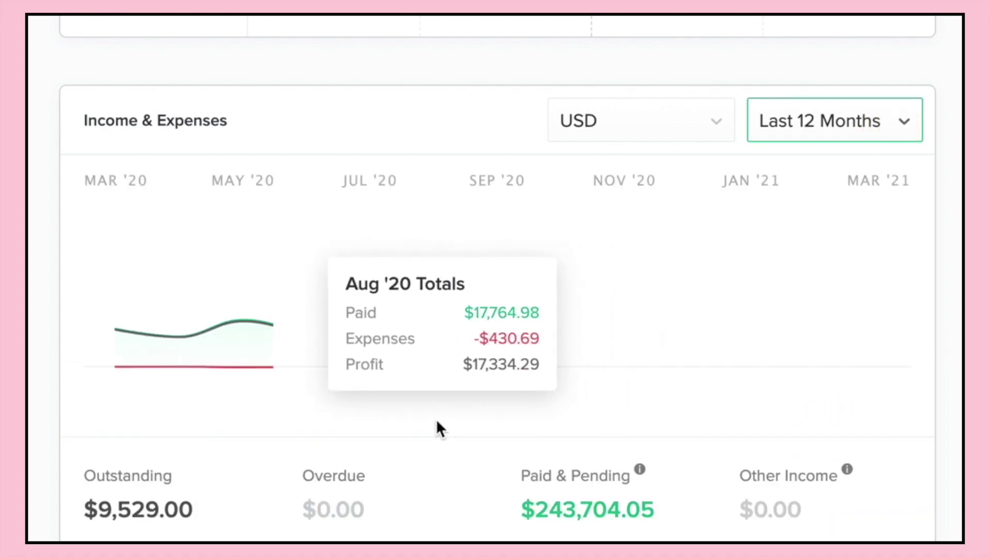
scroll(435, 423, down, 1)
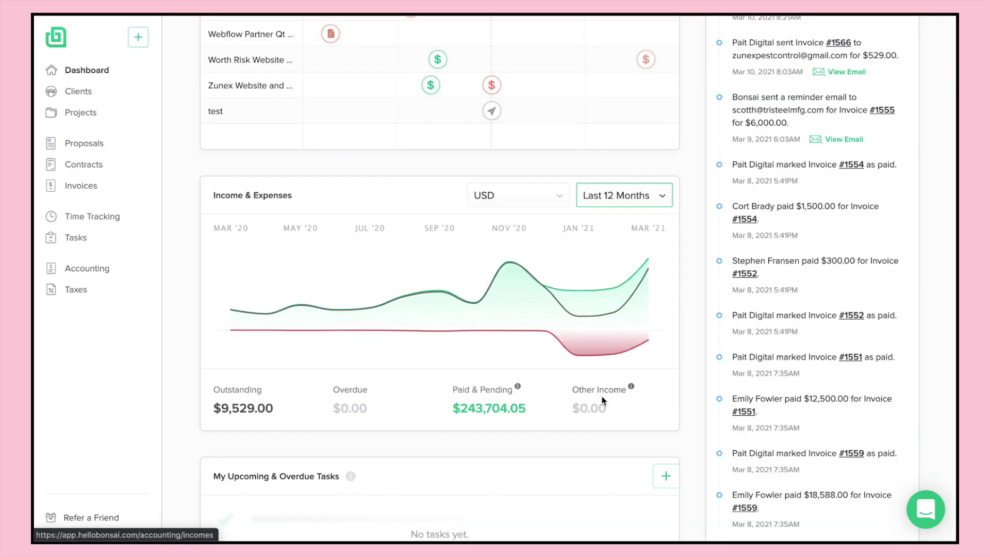
scroll(602, 400, down, 5)
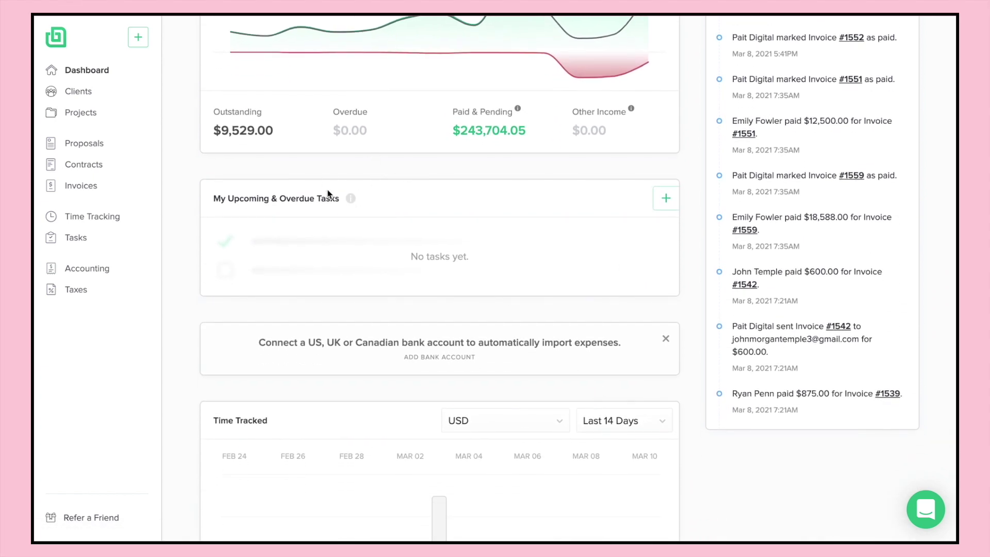
Step: Scroll down past My Upcoming & Overdue Tasks to the Time Tracked card
scroll(330, 217, down, 3)
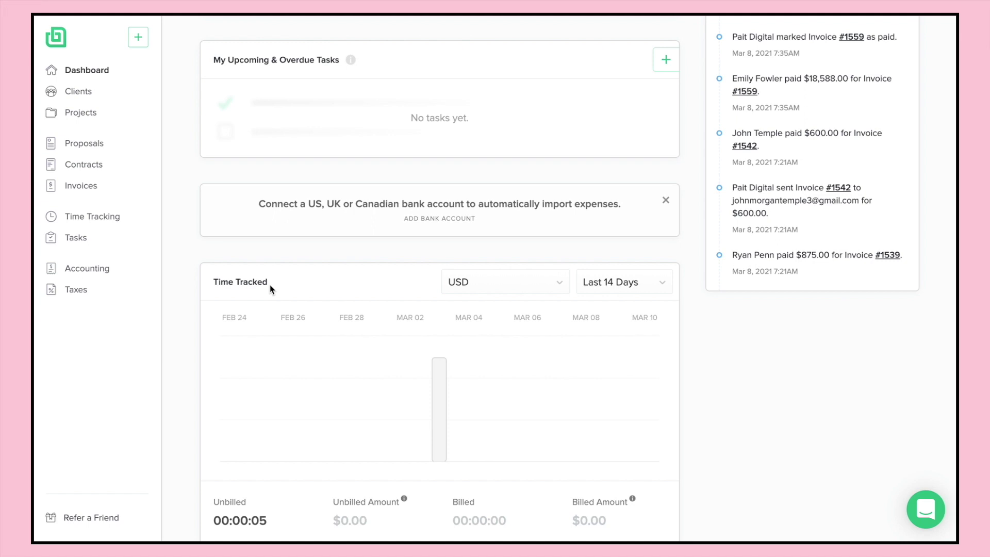
Step: Open the Clients list from the sidebar and start a new client form
scroll(604, 177, up, 10)
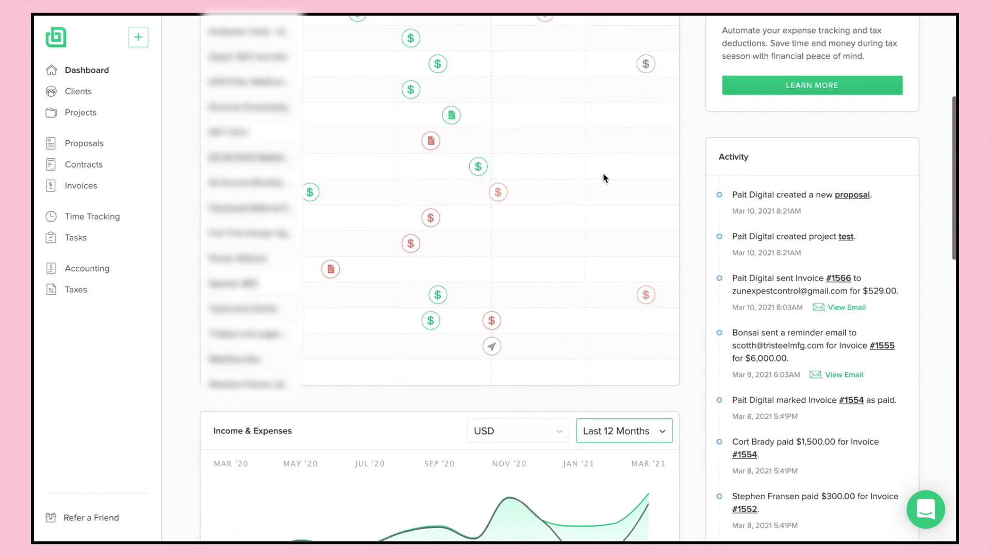
scroll(603, 177, down, 2)
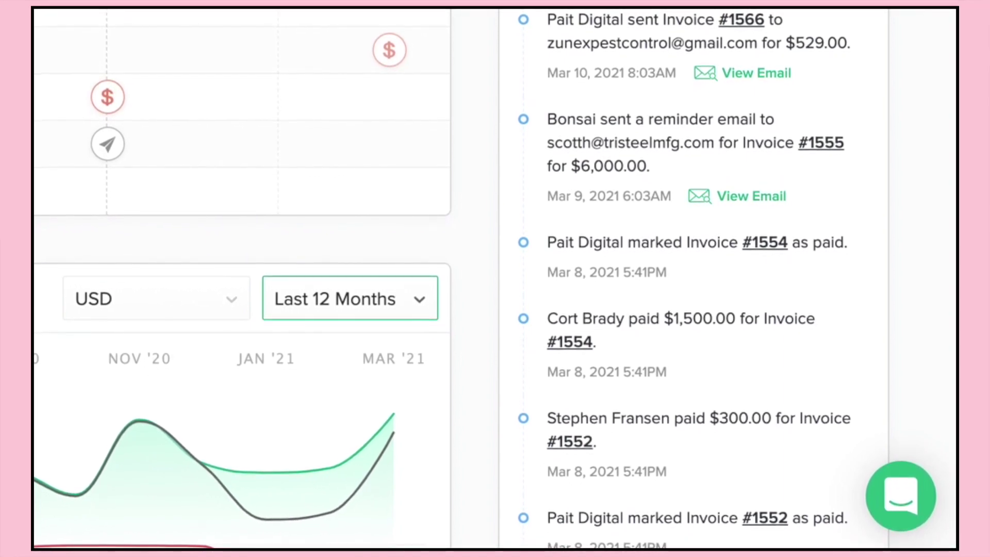
click(75, 93)
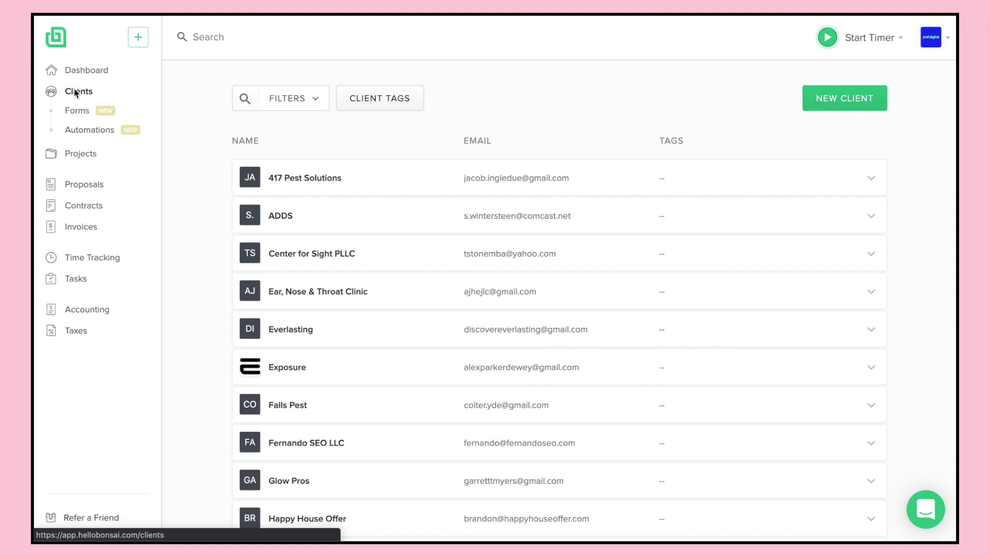
click(848, 102)
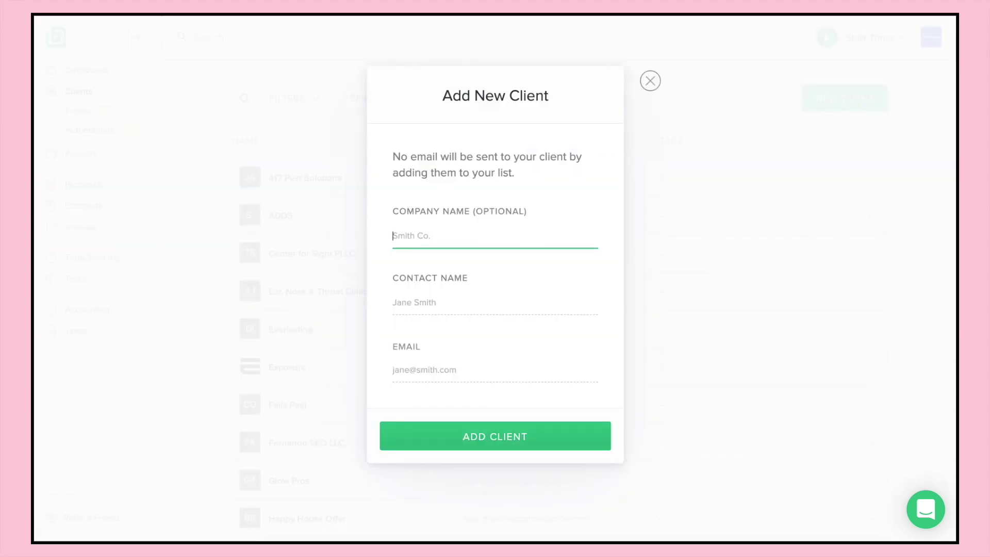
Step: Search clients for 'sweet' and open the 1. Sweetums client's details
click(647, 77)
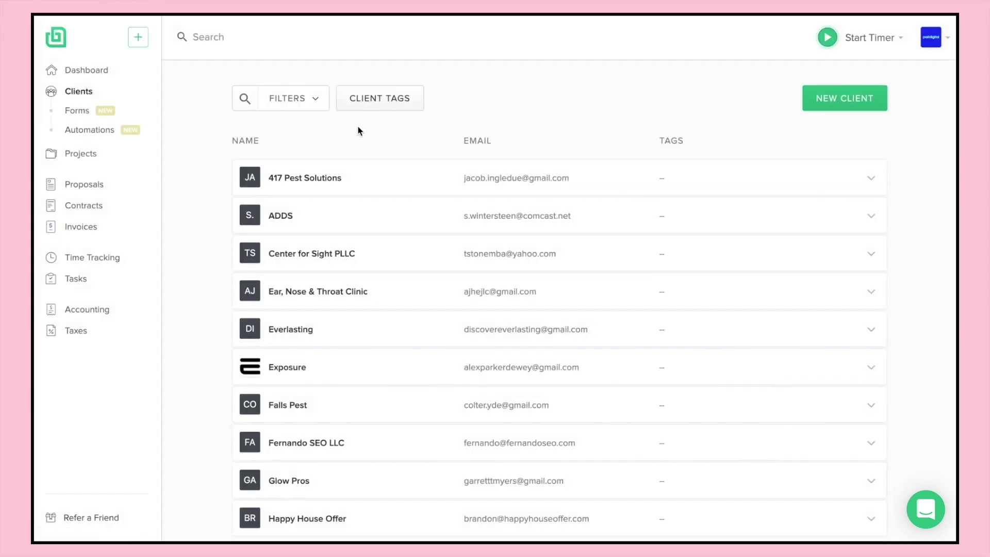
click(247, 98)
click(288, 100)
text(sweet)
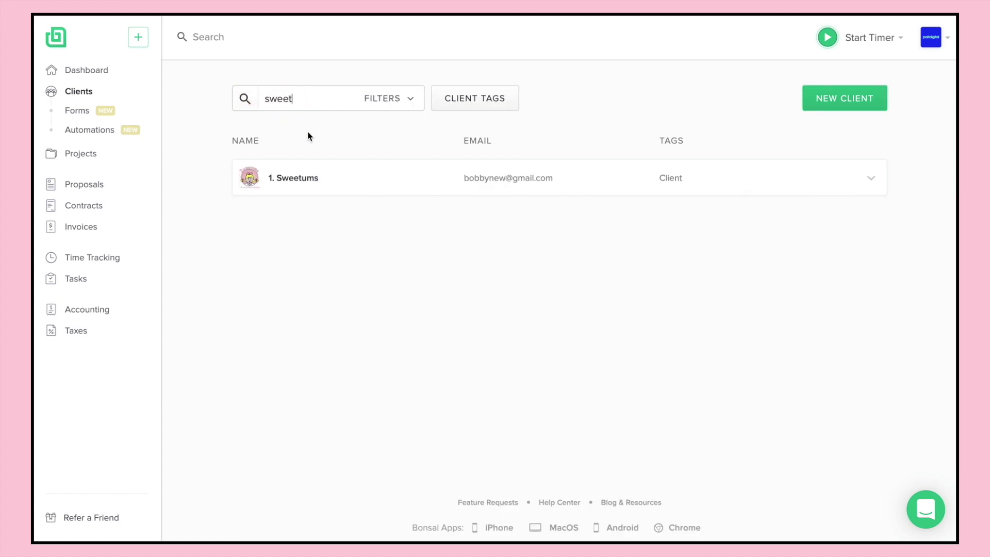
click(310, 177)
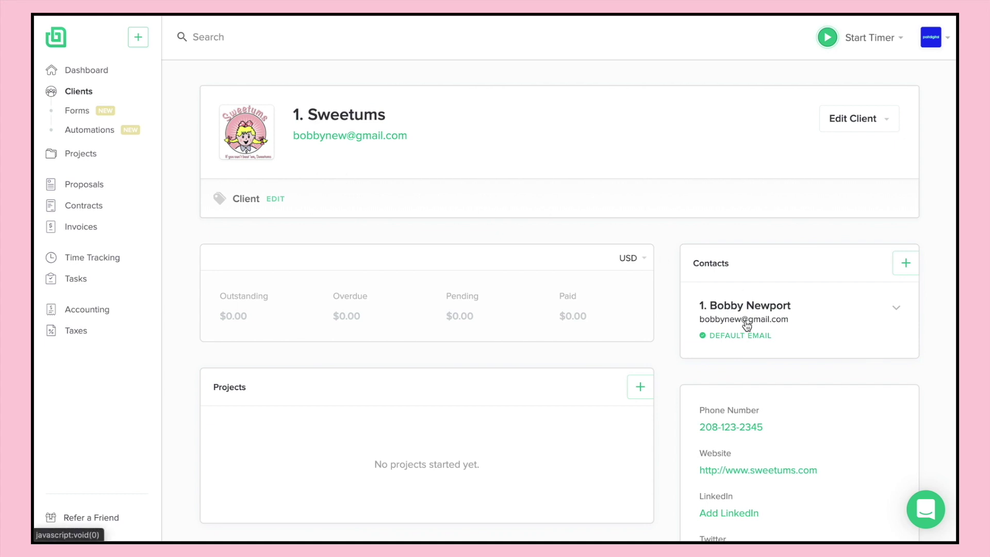
Step: Create a new USD project named TEST for 1. Sweetums
scroll(746, 324, down, 3)
scroll(733, 397, down, 4)
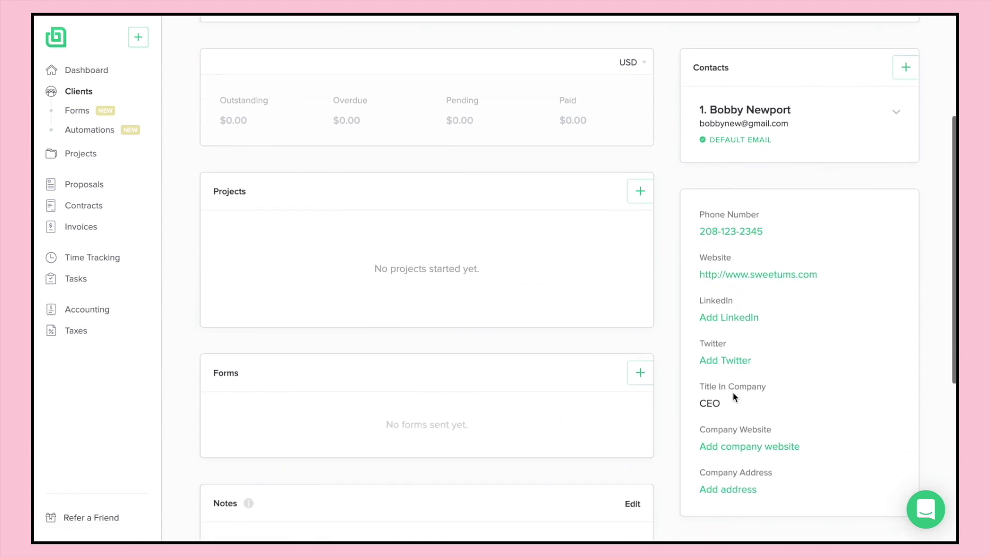
scroll(673, 400, up, 1)
scroll(314, 273, down, 3)
scroll(313, 273, up, 5)
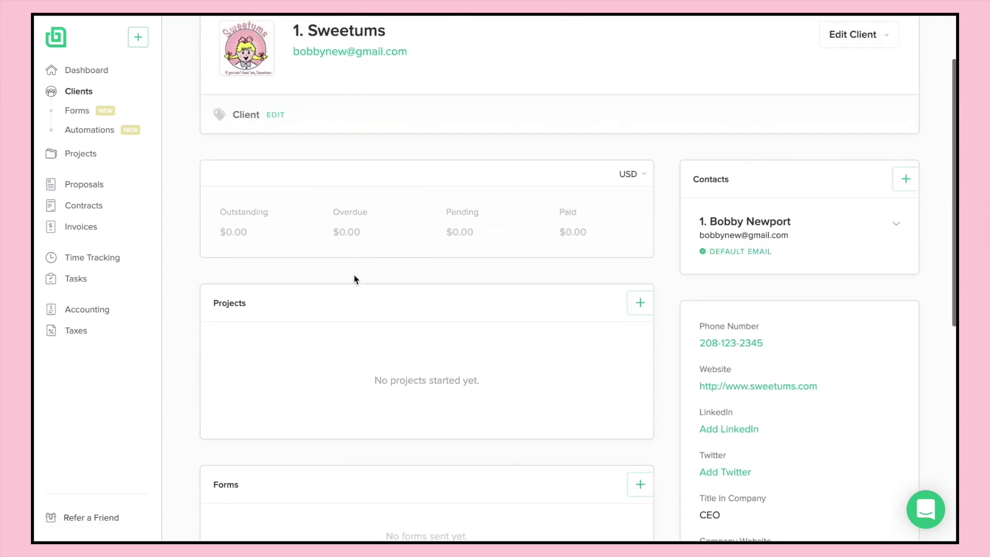
click(638, 304)
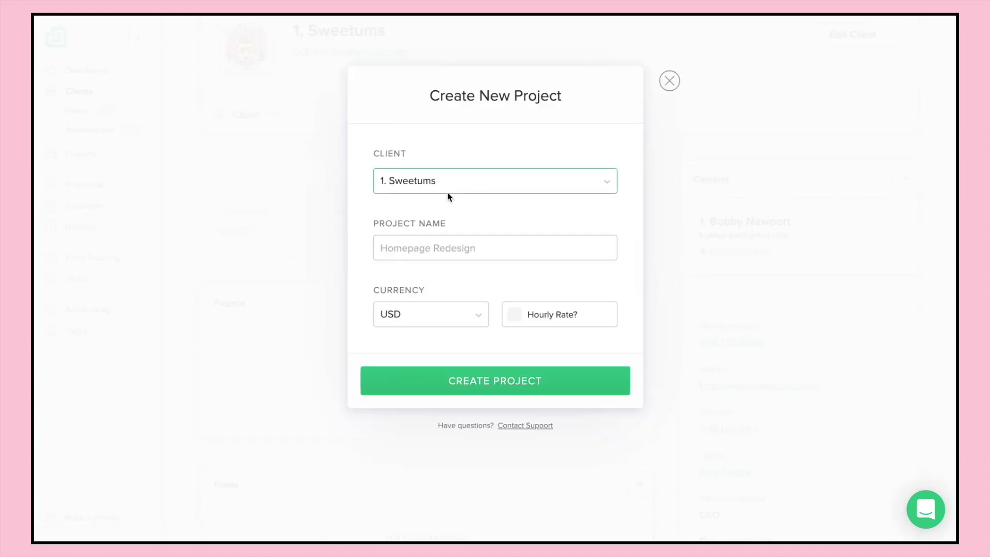
click(428, 246)
text(TEST)
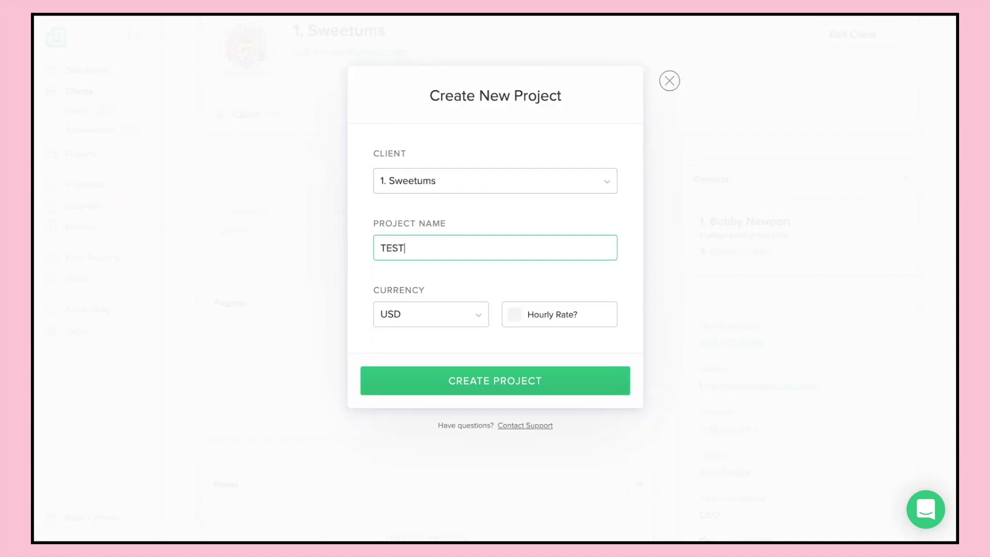
click(483, 376)
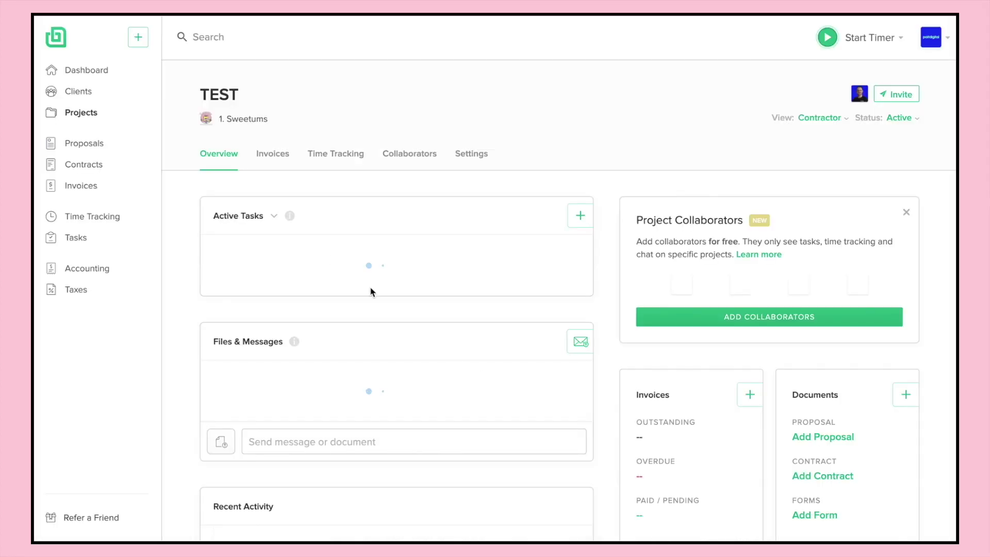
Step: Scroll through the TEST project overview, then go to the Proposals list
scroll(473, 272, down, 2)
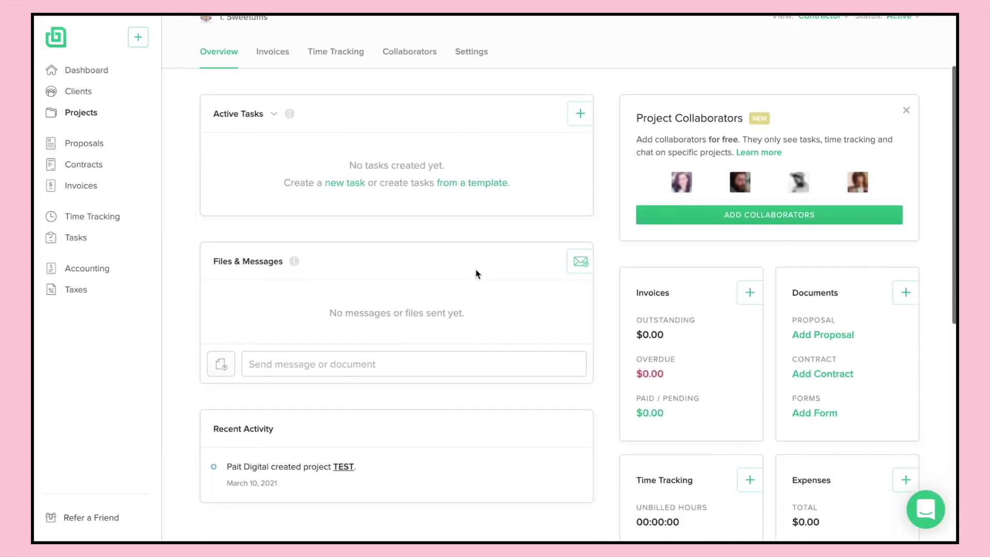
scroll(753, 295, down, 1)
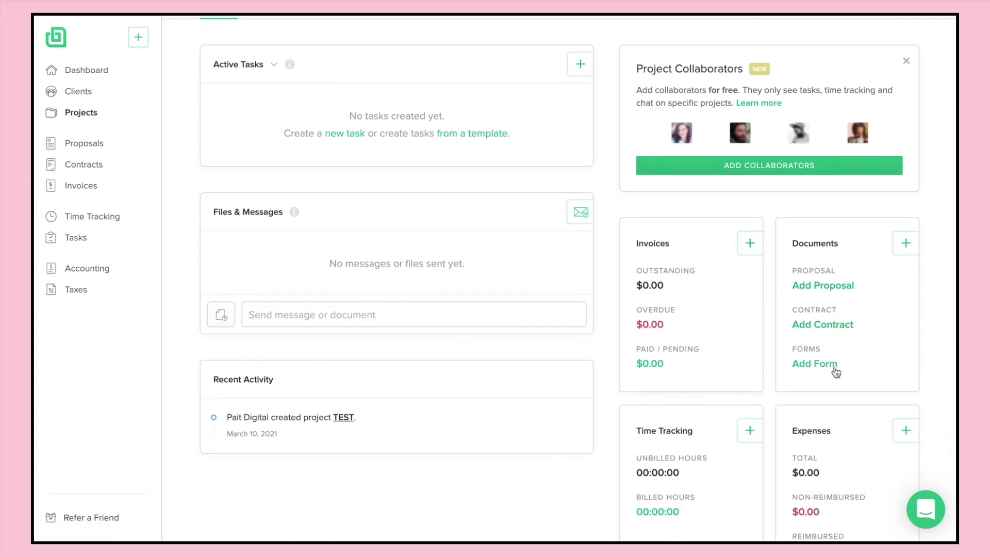
scroll(827, 392, down, 1)
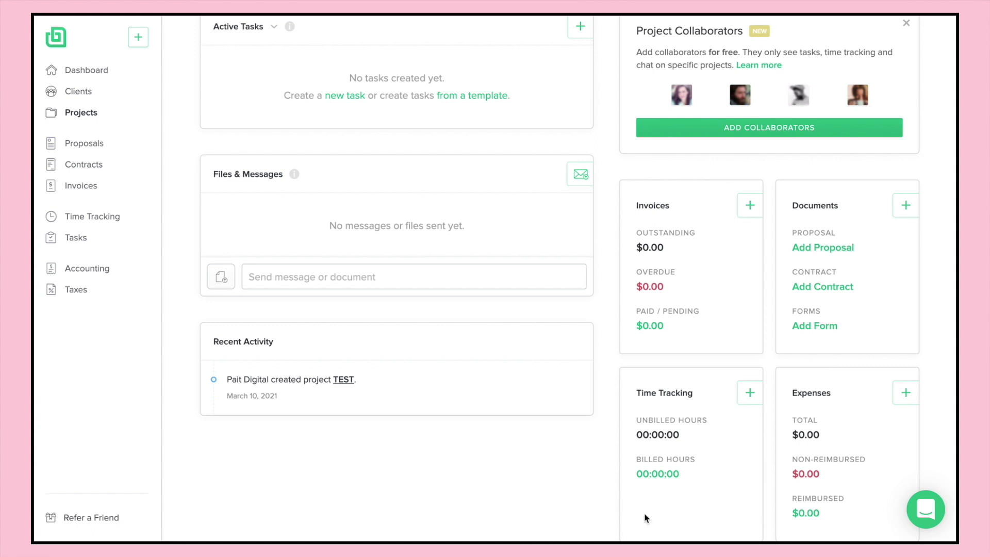
scroll(669, 479, down, 1)
scroll(824, 393, down, 3)
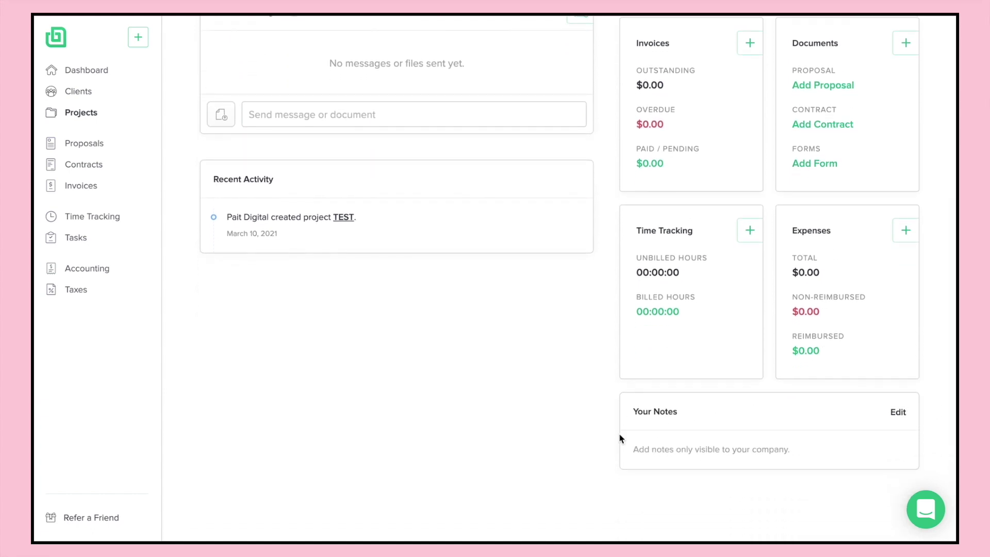
scroll(455, 314, up, 8)
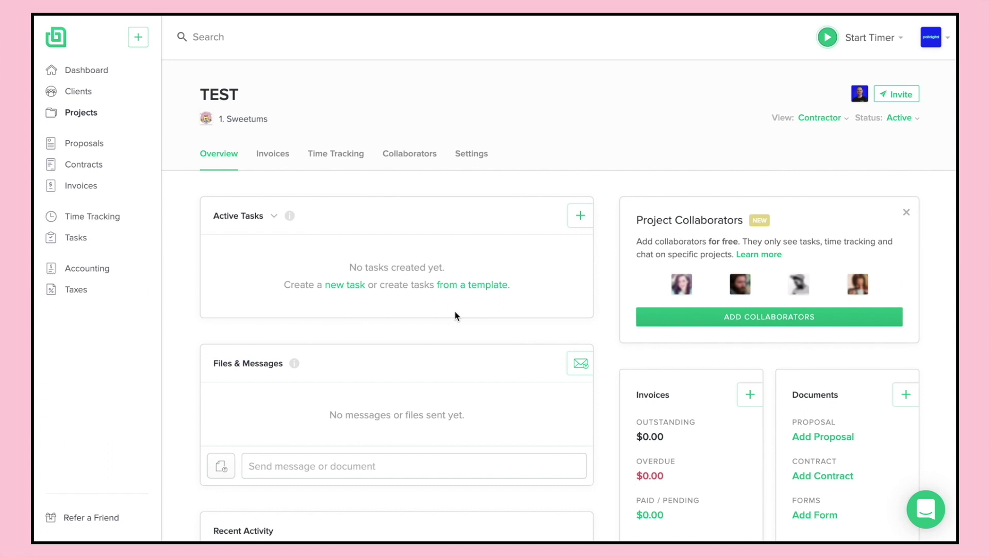
click(81, 142)
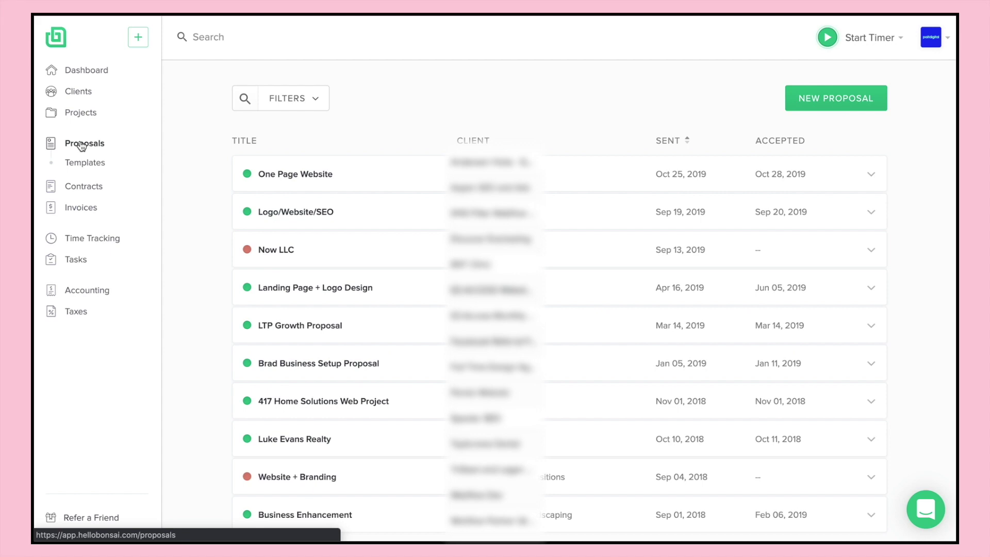
Step: Create a Generic-template proposal with client 1. Sweetums and project TEST
click(828, 103)
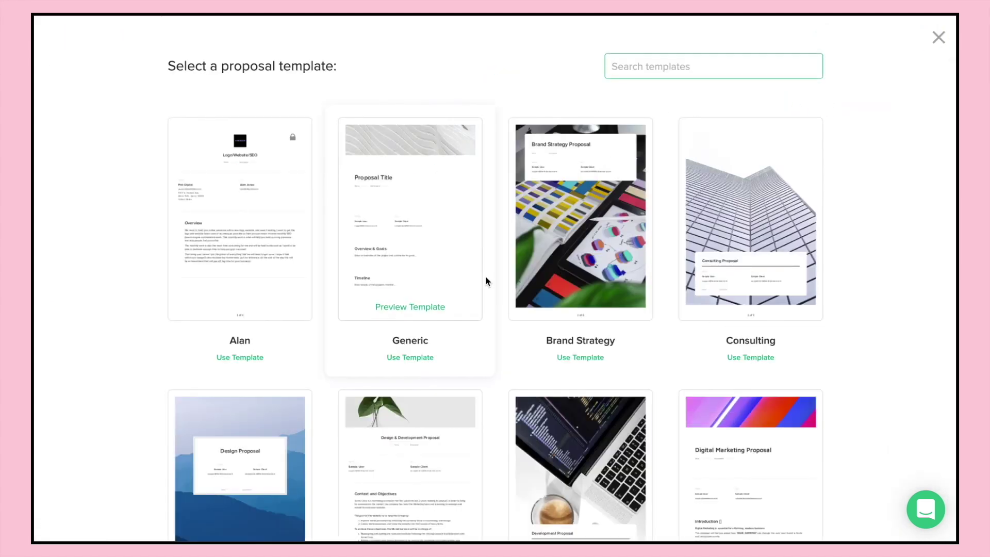
scroll(486, 281, down, 2)
scroll(486, 281, down, 6)
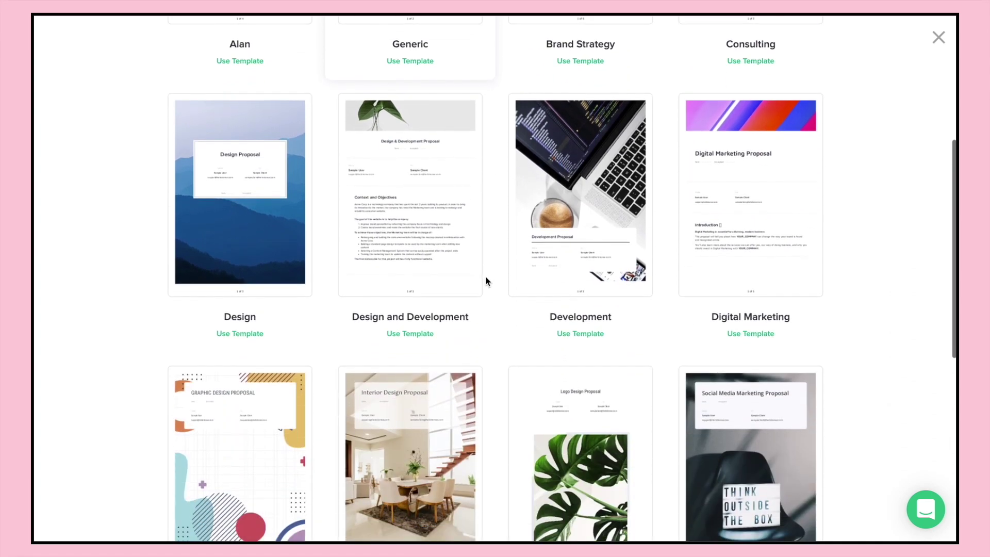
scroll(485, 276, down, 3)
scroll(484, 276, up, 7)
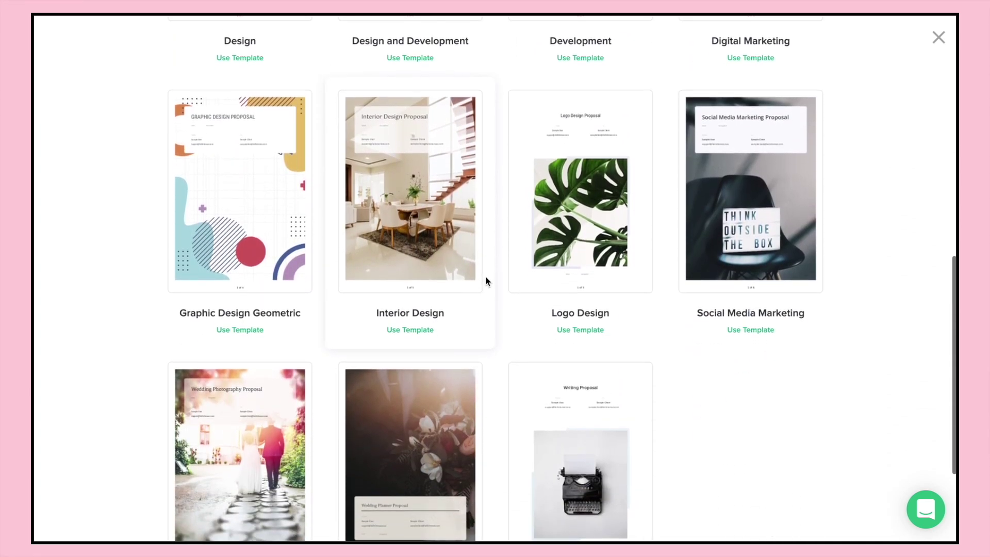
scroll(485, 276, up, 3)
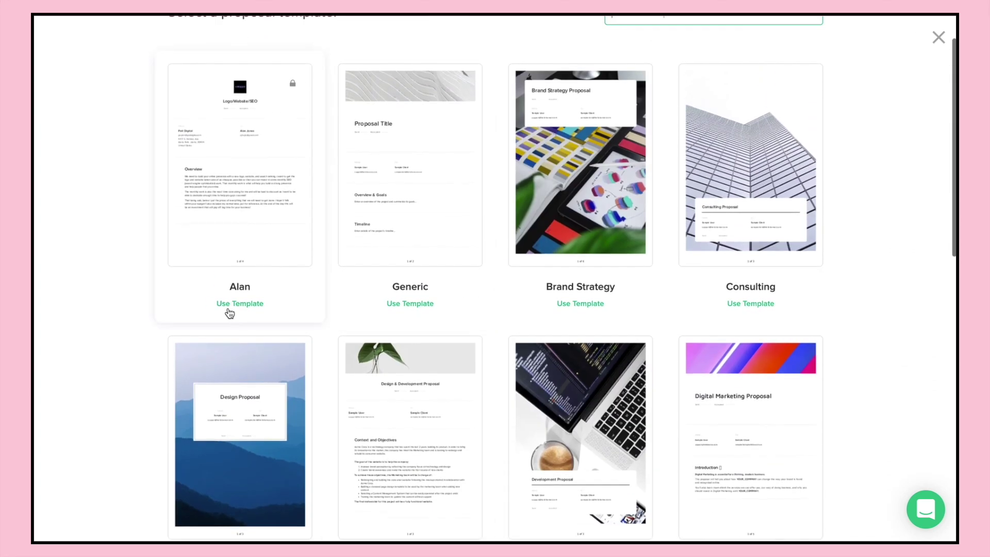
click(413, 304)
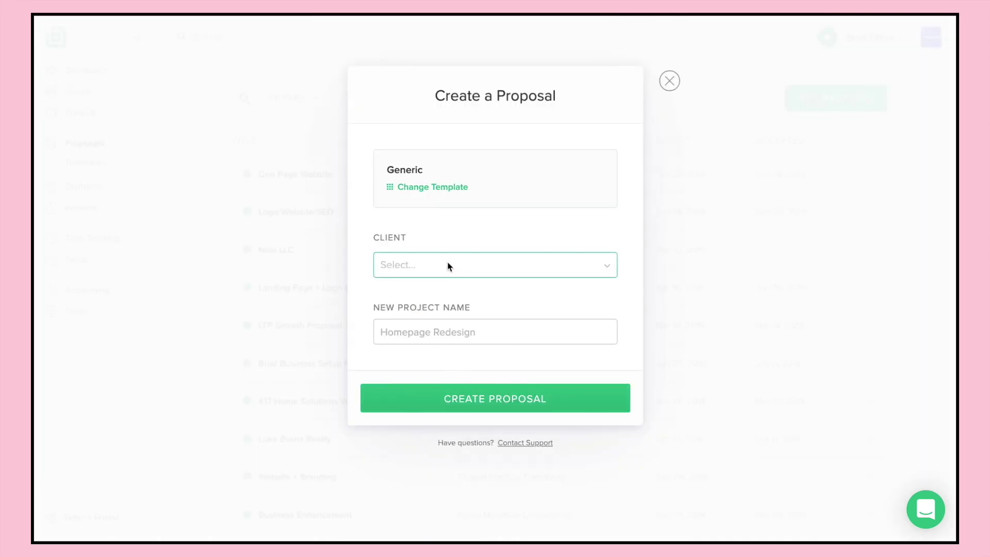
click(448, 265)
click(420, 315)
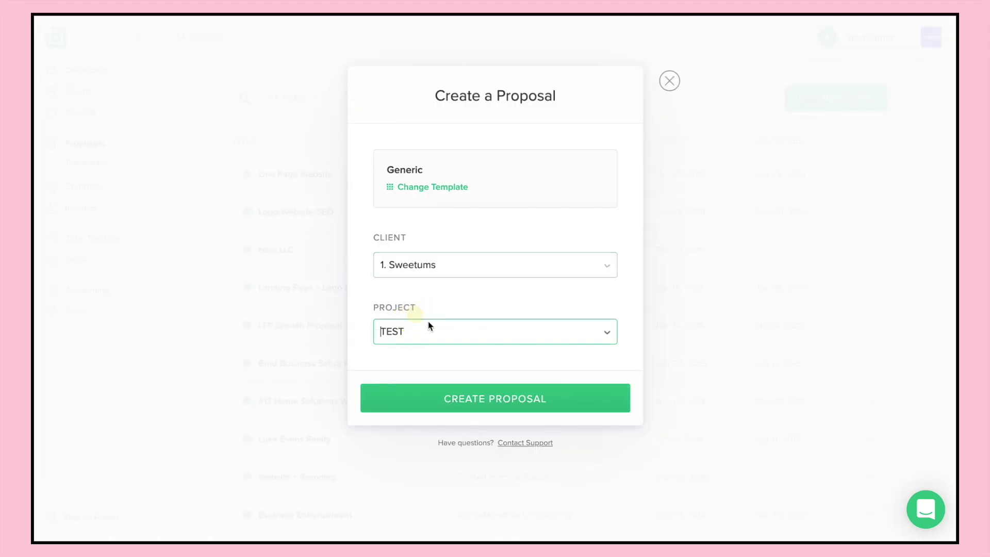
click(471, 407)
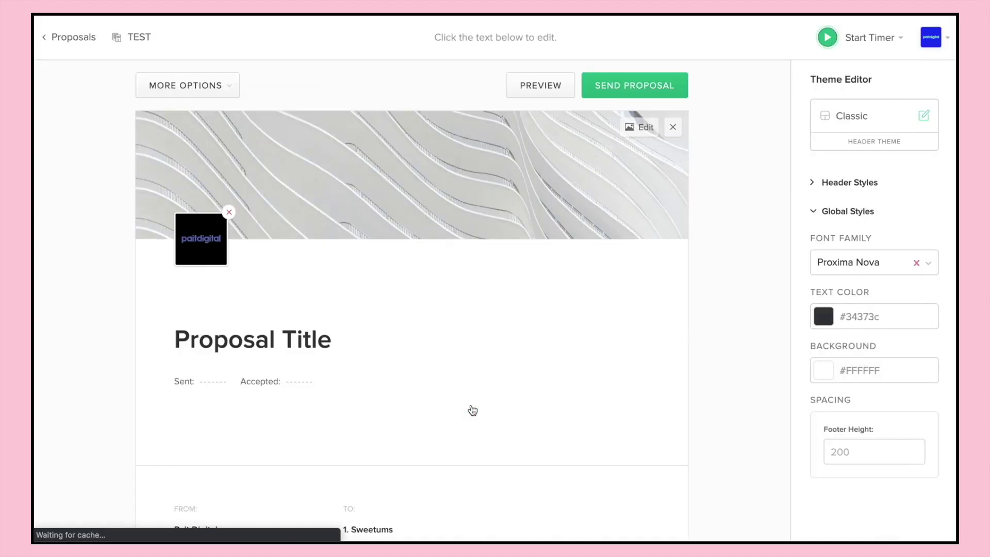
Step: Scroll past Overview & Goals, Timeline and Additional Services to 'Select your fee structure'
scroll(479, 397, down, 2)
scroll(479, 395, down, 7)
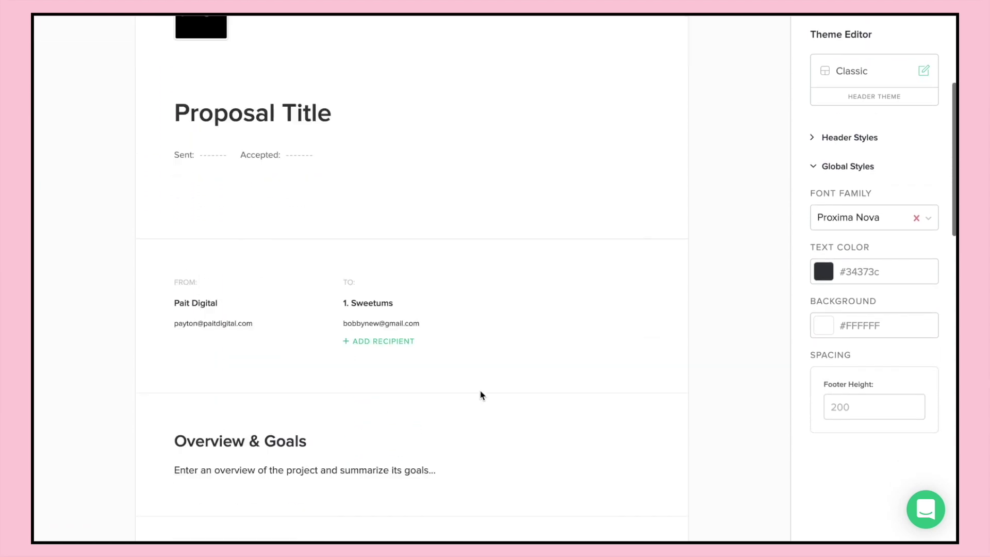
scroll(479, 392, down, 6)
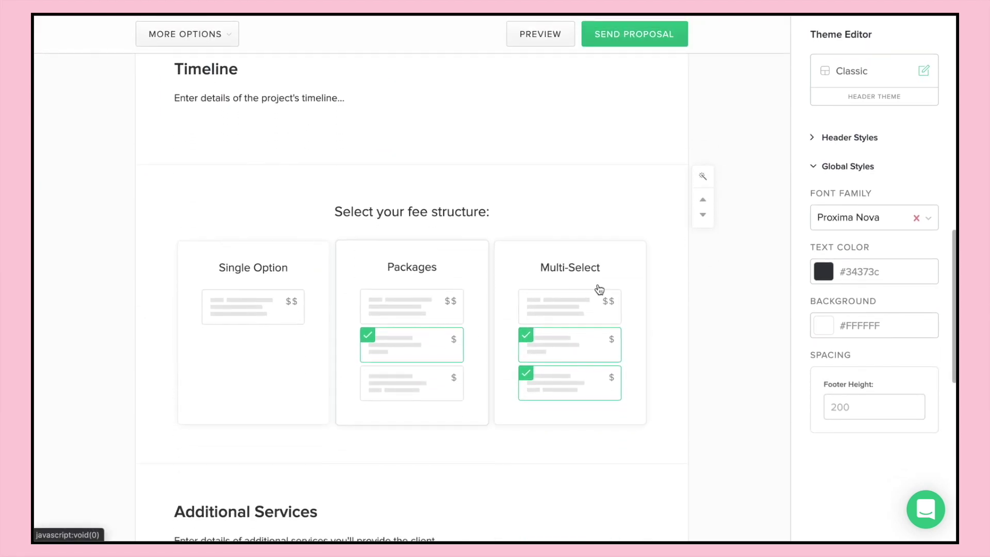
scroll(434, 337, down, 1)
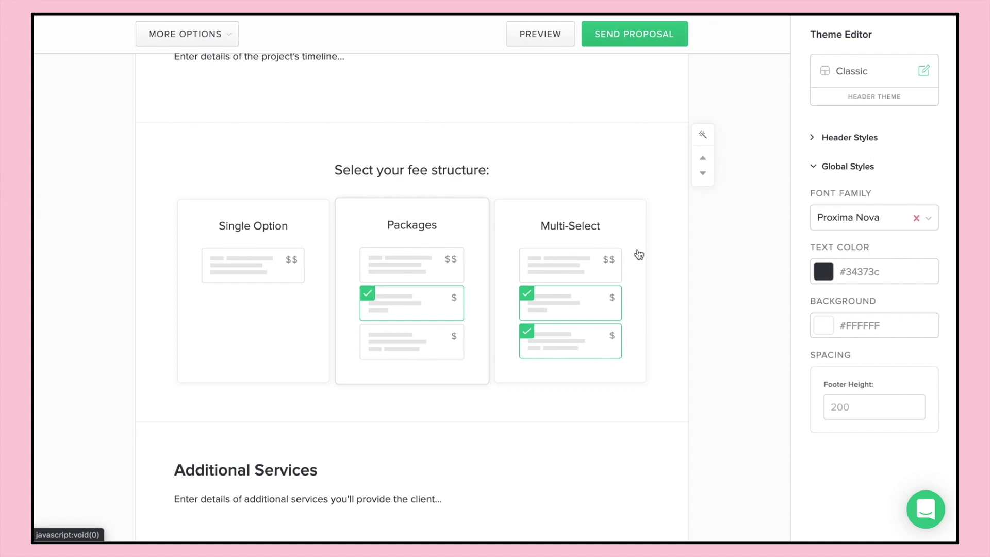
Step: Choose the Multi-Select fee structure and name its first item Service #1
click(579, 254)
scroll(393, 374, down, 3)
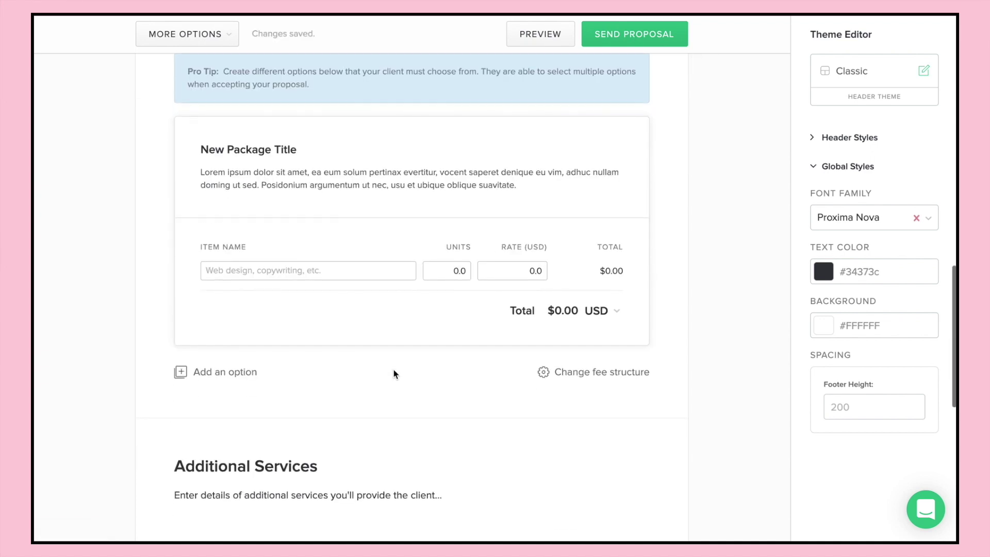
click(240, 272)
text(Web)
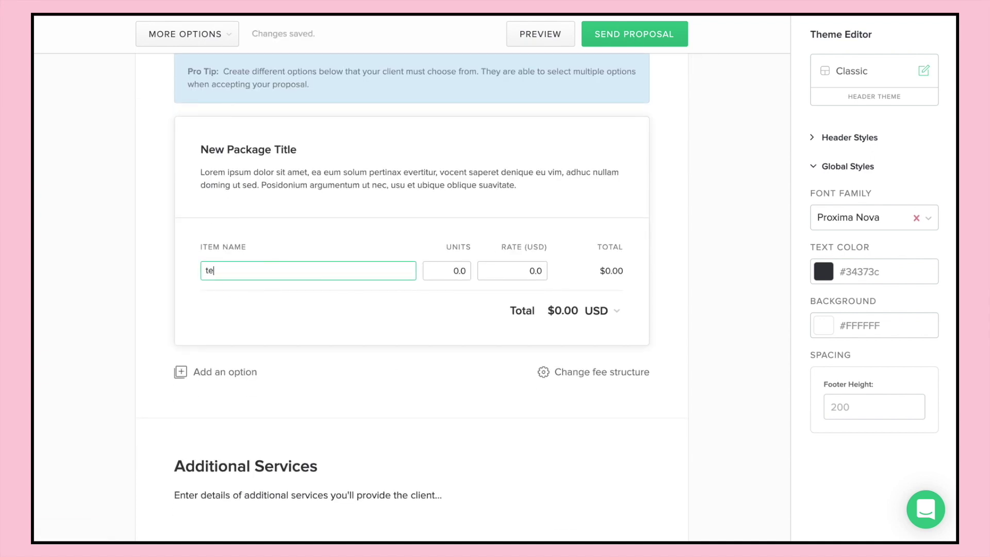
key(BackSpace)
key(BackSpace)
key(BackSpace)
text(Service #1)
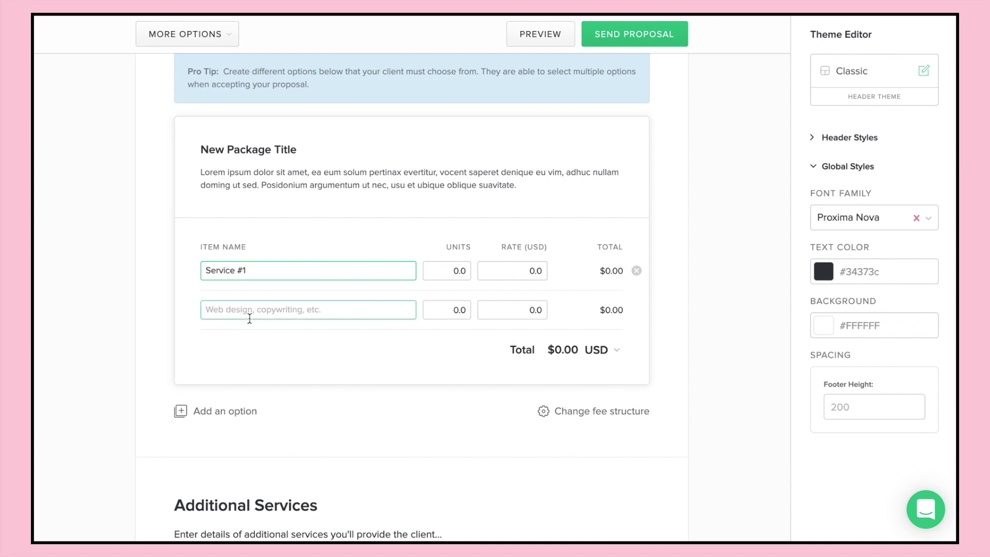
Step: Add a second fee option with the item name SErvice #2
click(225, 412)
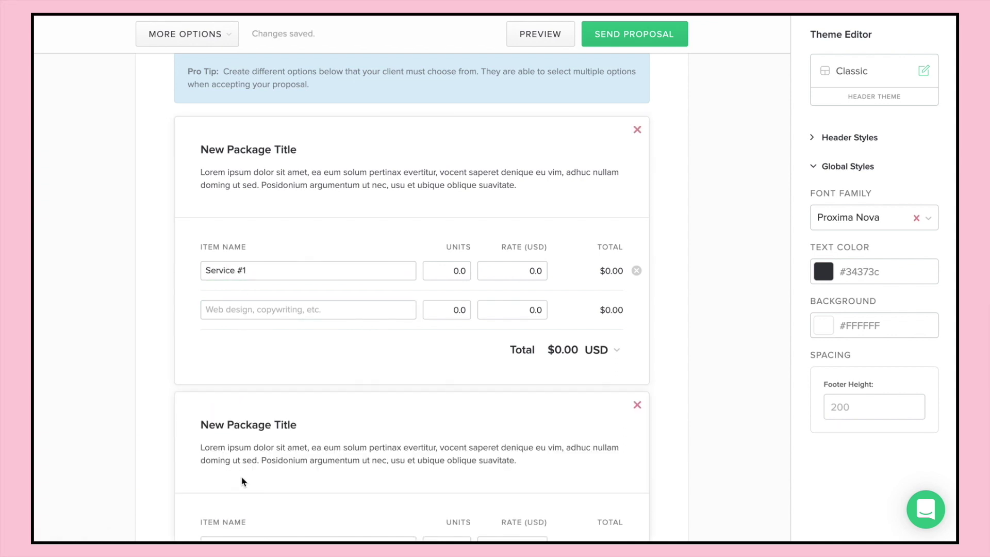
scroll(241, 477, down, 2)
click(232, 439)
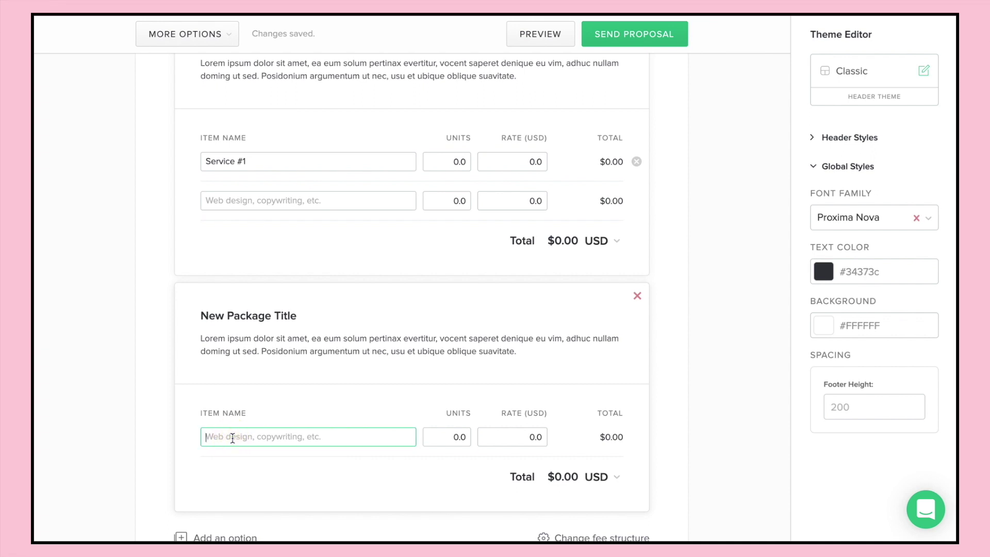
text(SErvice #2)
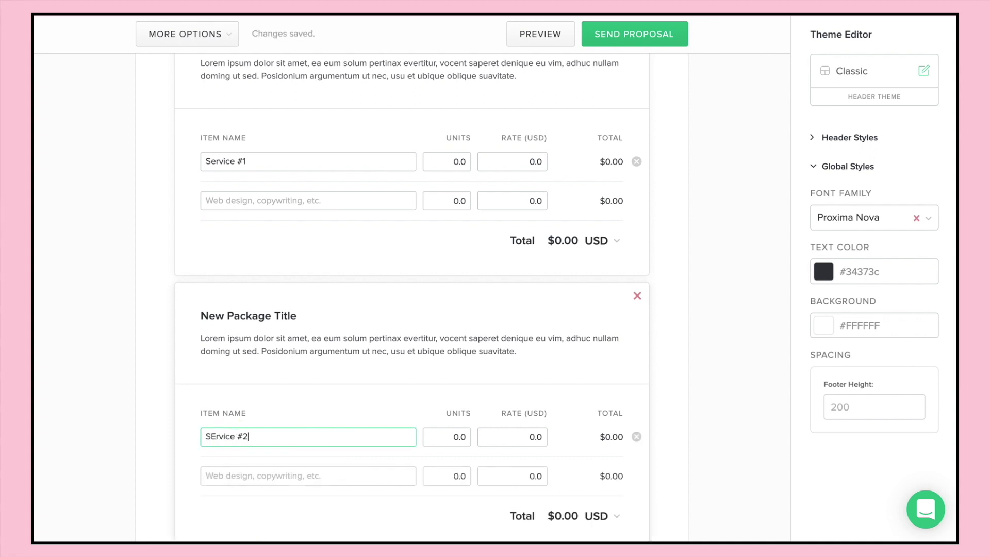
scroll(251, 319, down, 3)
scroll(351, 475, down, 2)
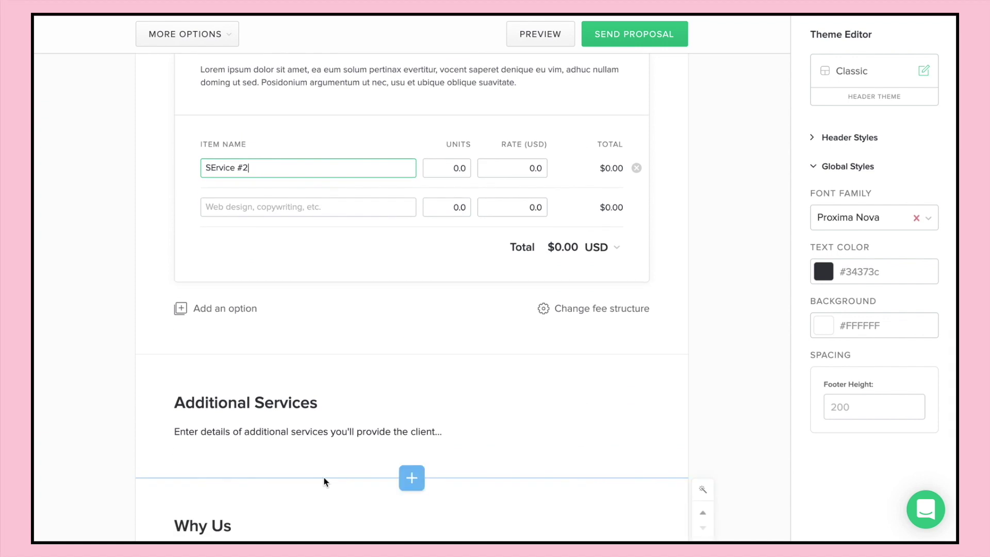
scroll(324, 481, down, 2)
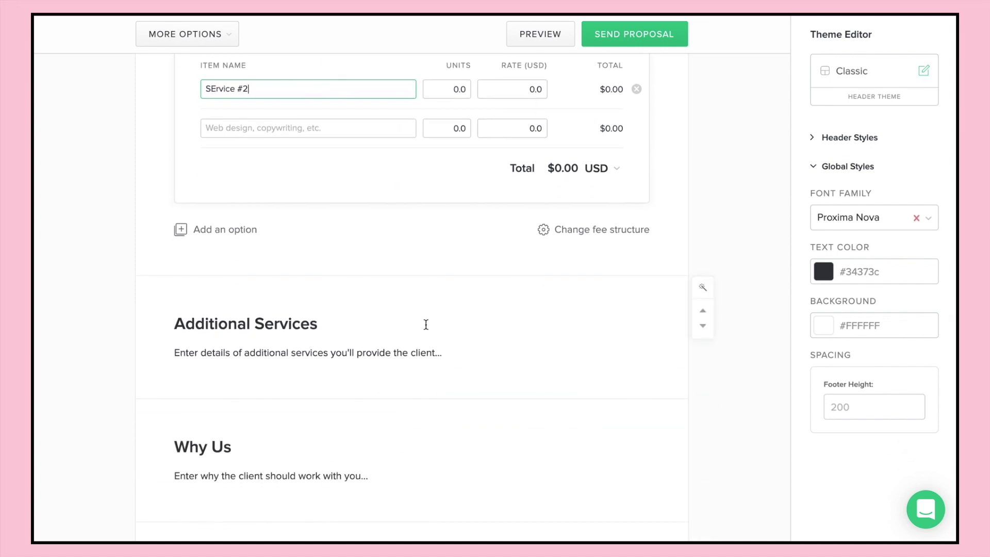
scroll(436, 274, up, 6)
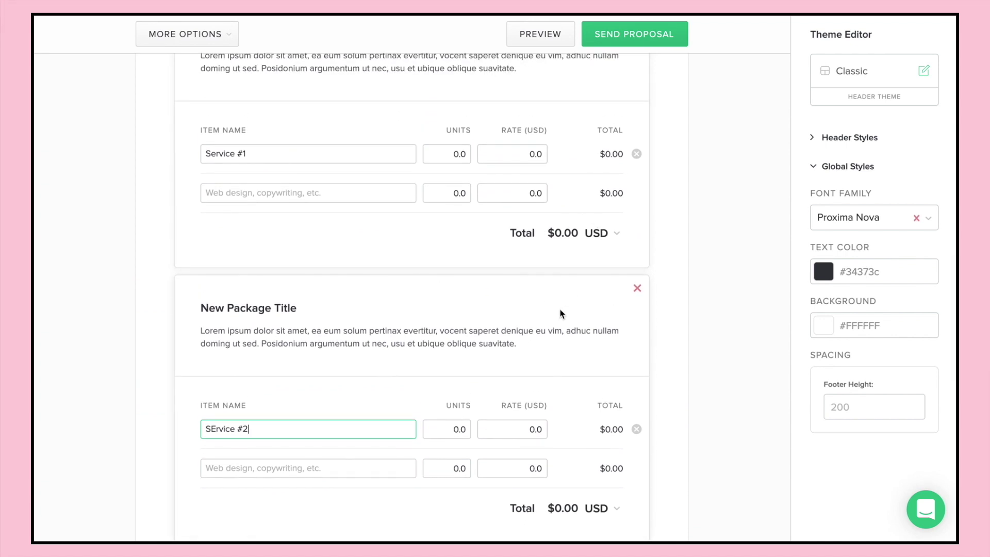
scroll(560, 364, down, 6)
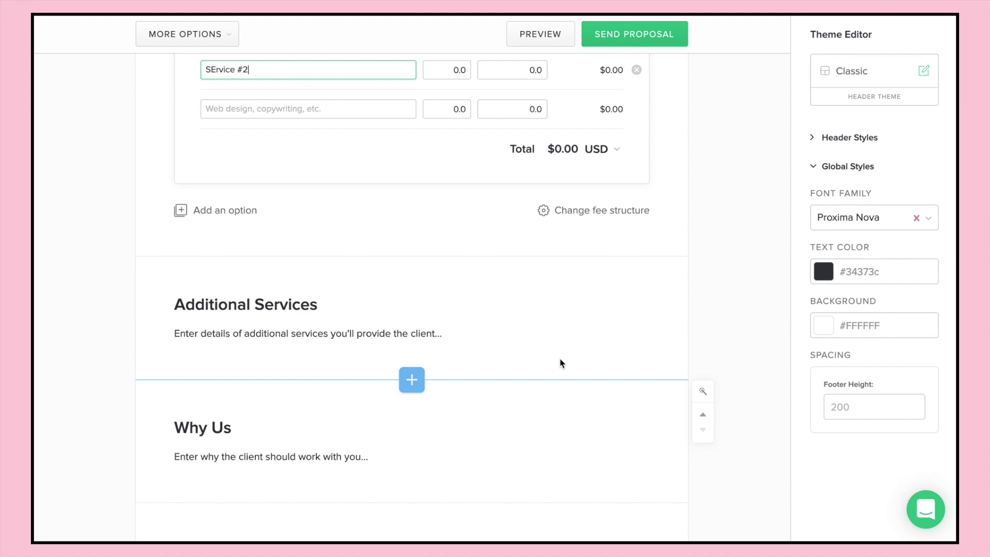
scroll(484, 327, up, 12)
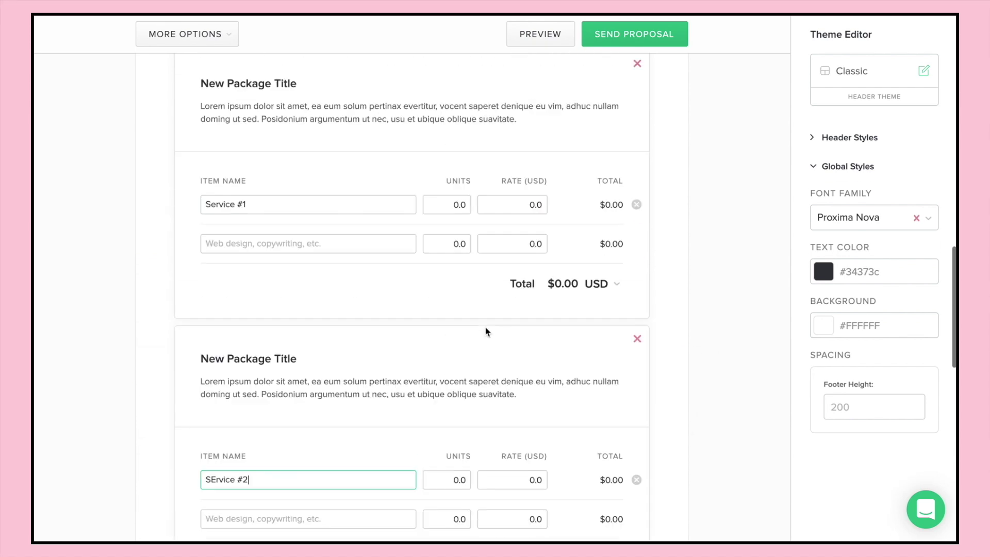
scroll(485, 330, up, 7)
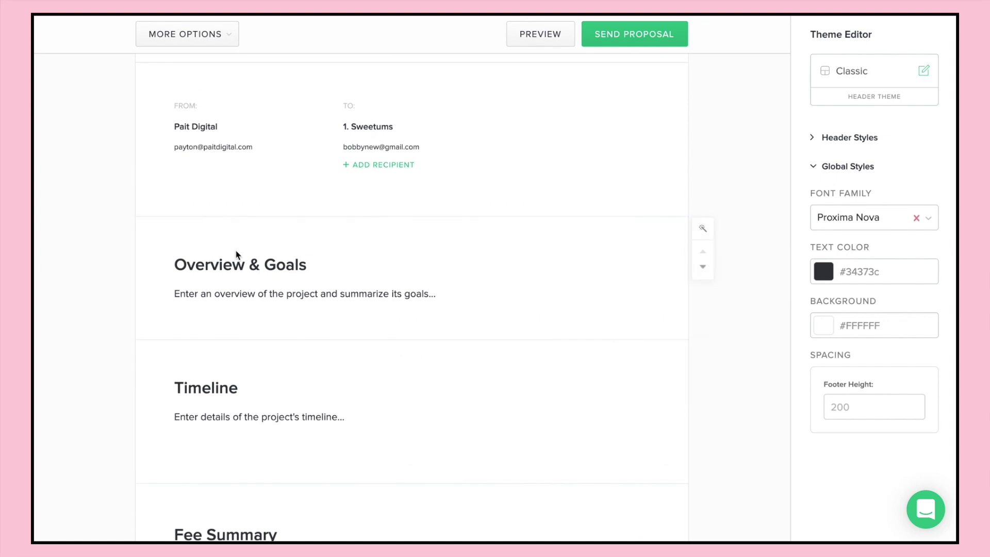
scroll(225, 410, down, 8)
scroll(225, 411, down, 14)
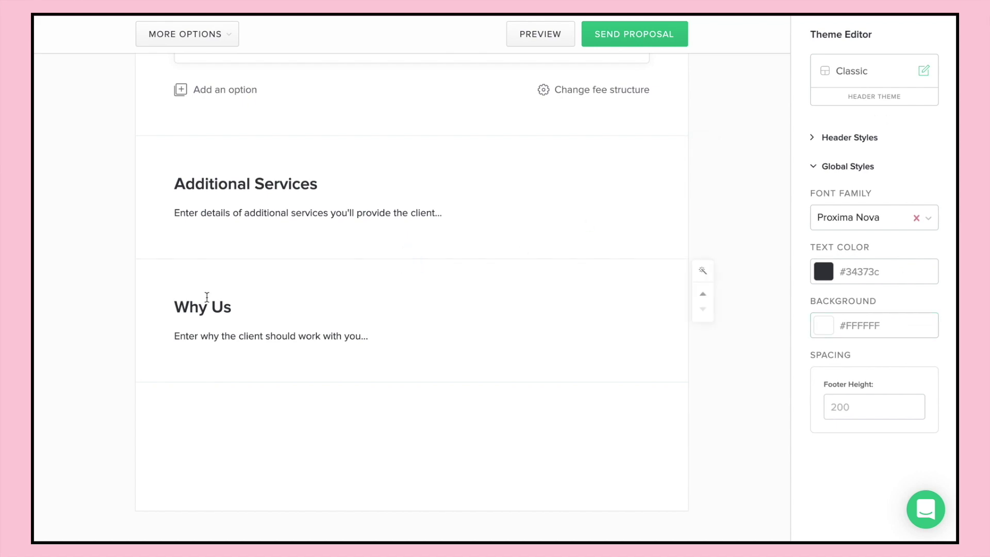
scroll(207, 298, up, 20)
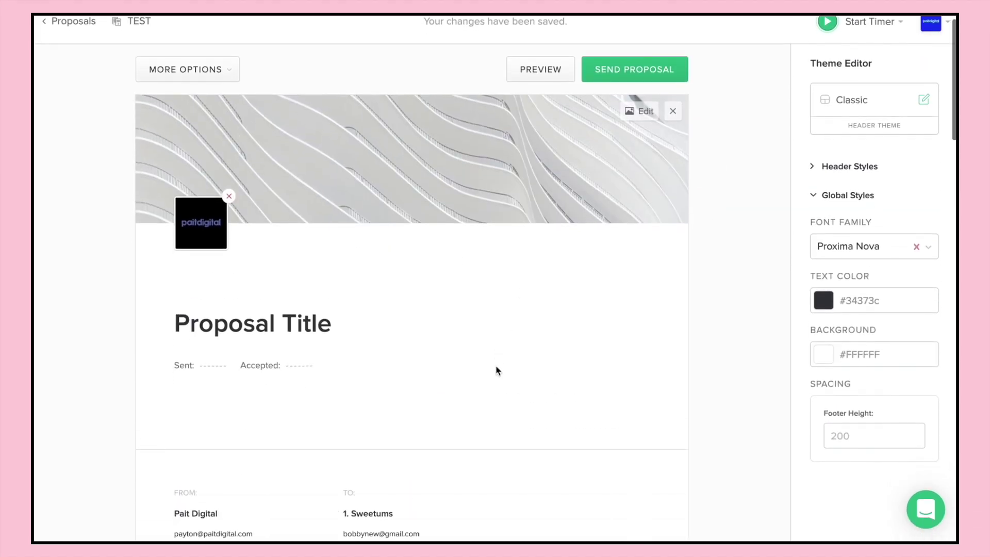
scroll(496, 370, down, 7)
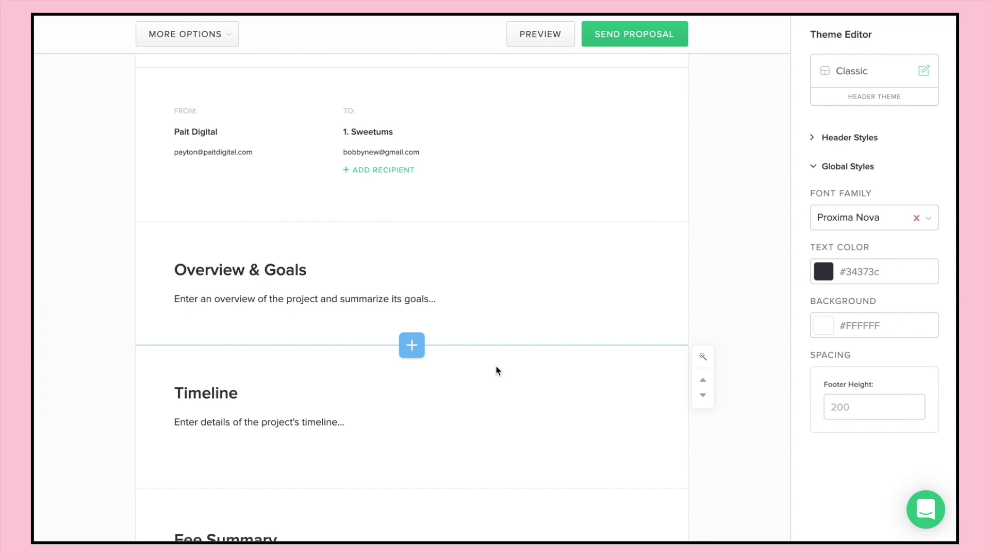
scroll(496, 370, up, 10)
Step: Leave the proposal via Proposals in the sidebar and switch to the Contracts list
click(58, 43)
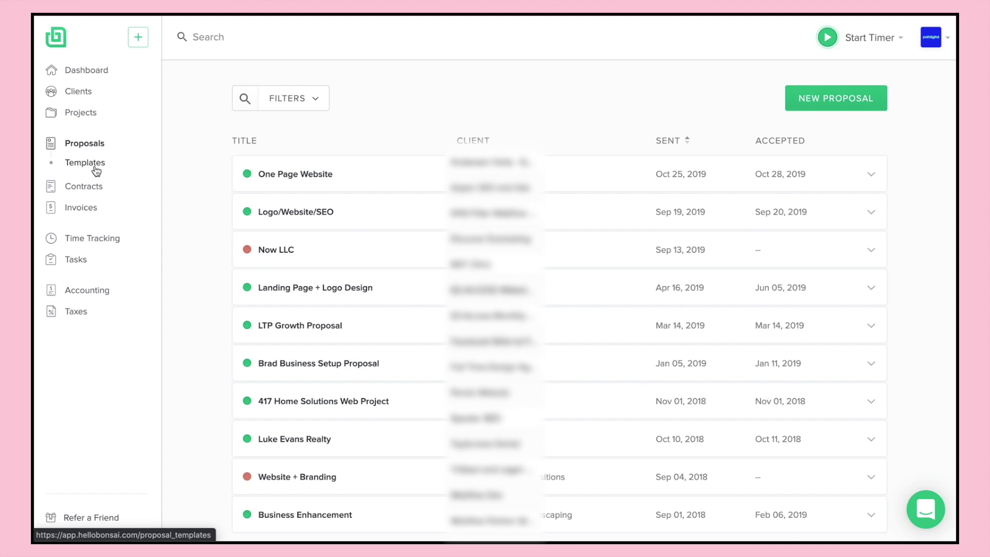
click(92, 187)
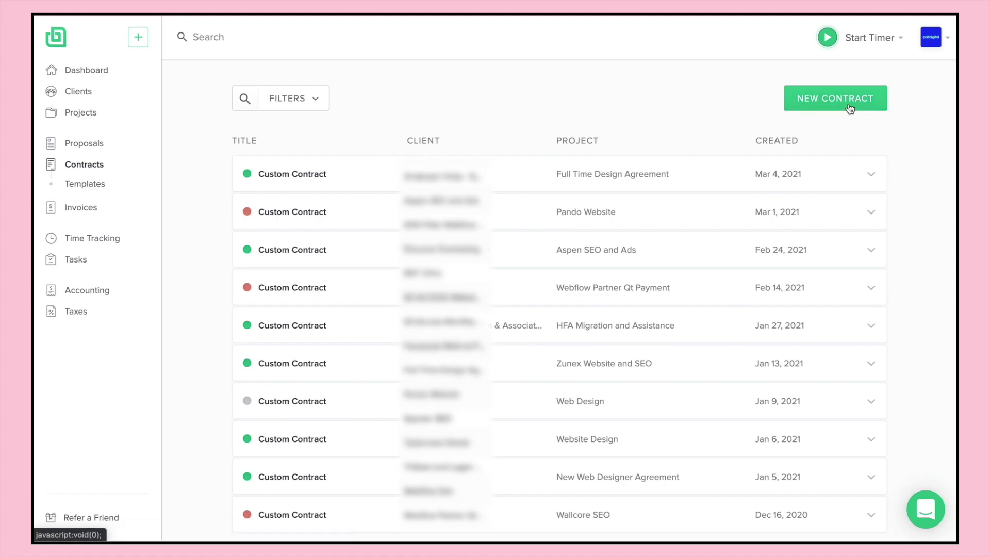
Step: Create a New Contract from the OFFICIAL WEBSITE AGREEMENT template for 1. Sweetums, project TEST
click(841, 105)
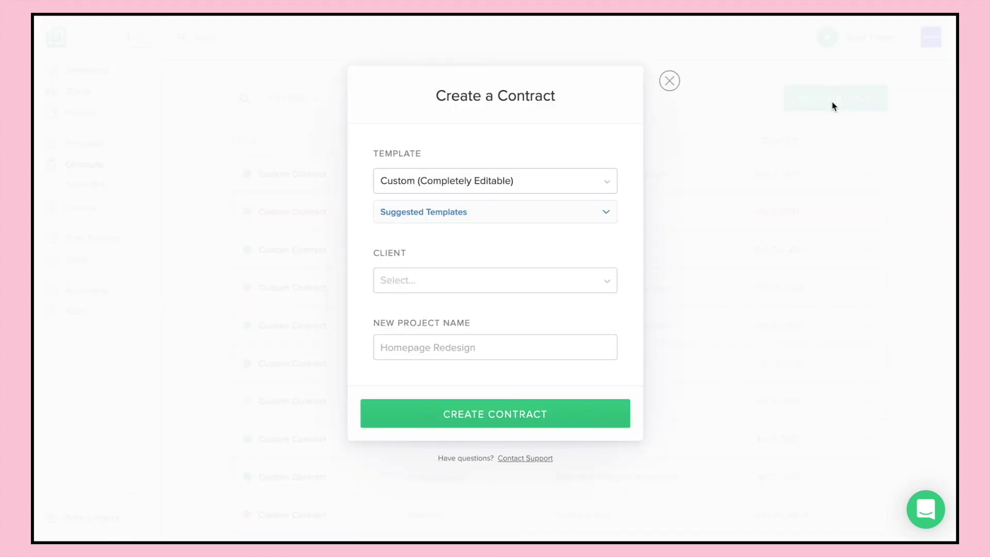
click(588, 180)
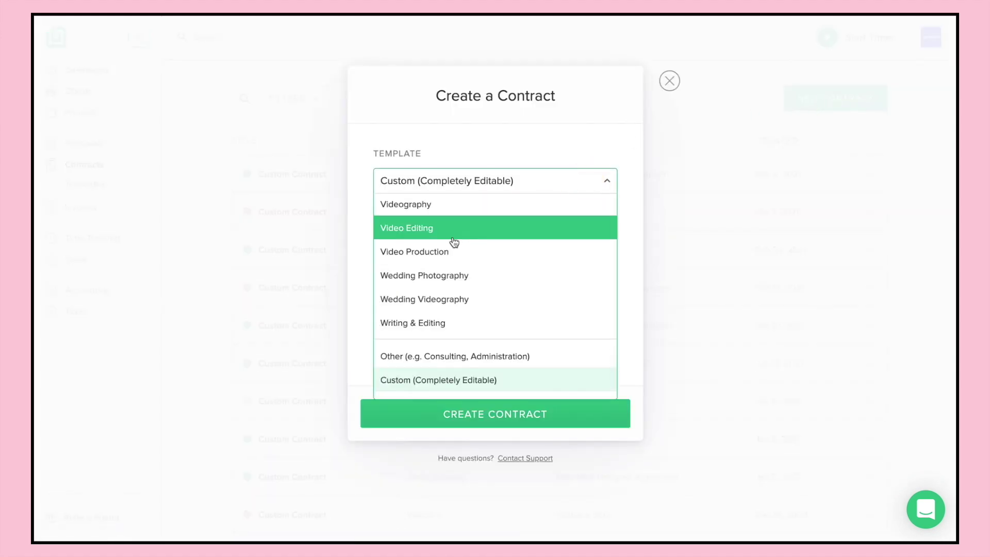
scroll(449, 246, down, 1)
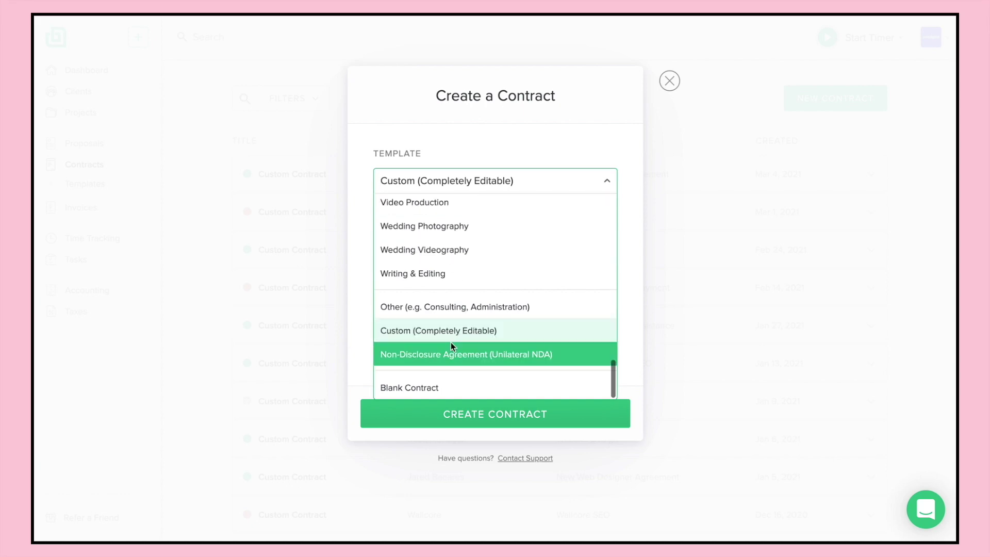
scroll(451, 346, up, 3)
scroll(451, 346, up, 12)
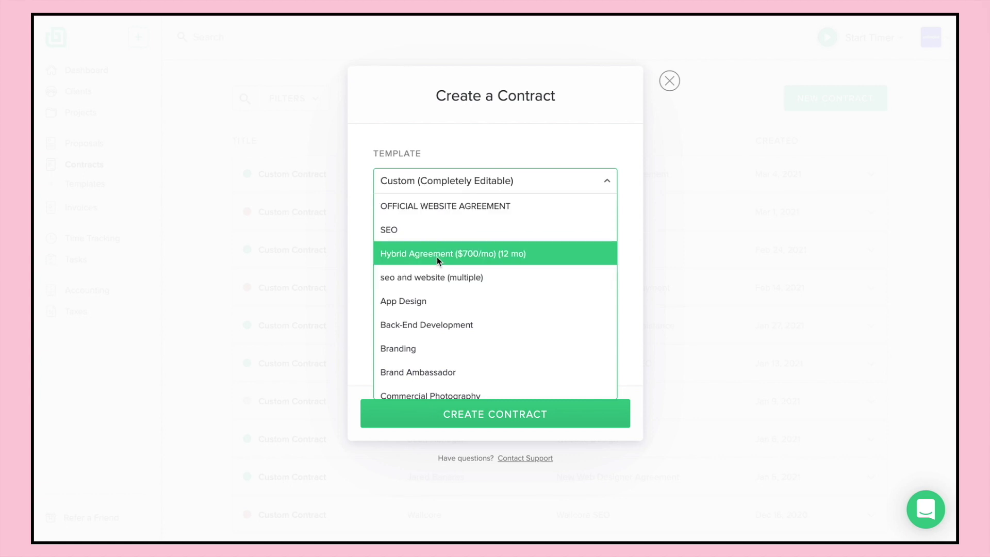
click(453, 206)
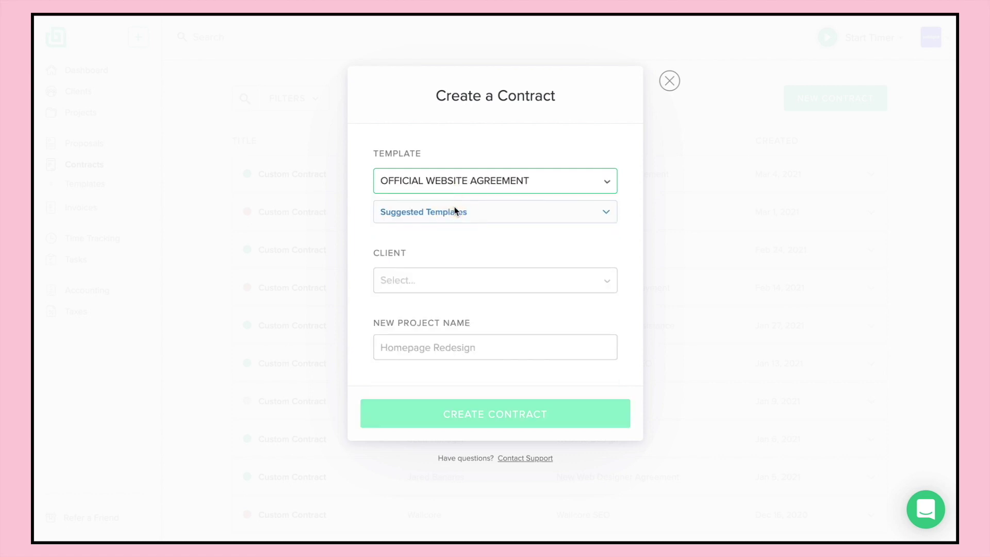
click(488, 276)
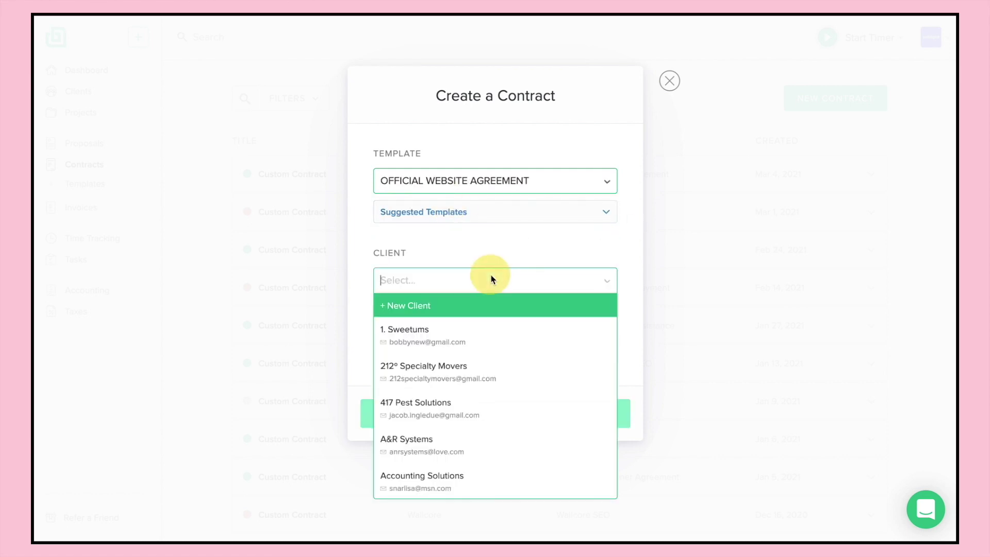
click(420, 327)
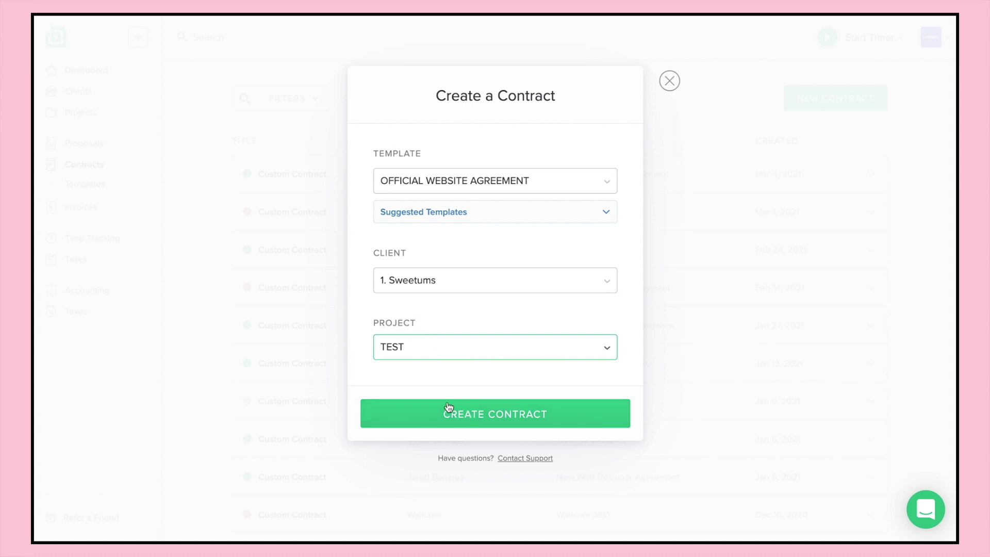
click(435, 350)
click(409, 395)
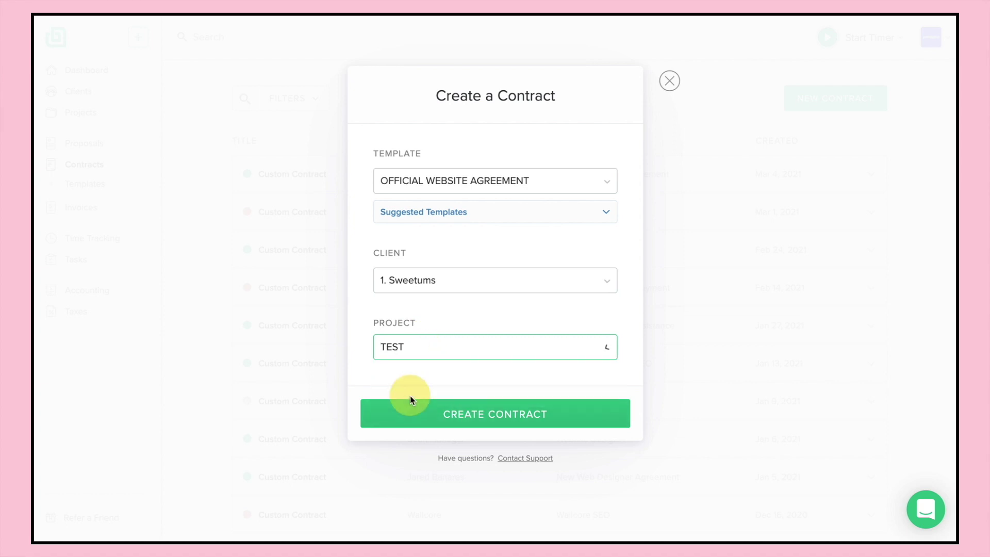
click(492, 414)
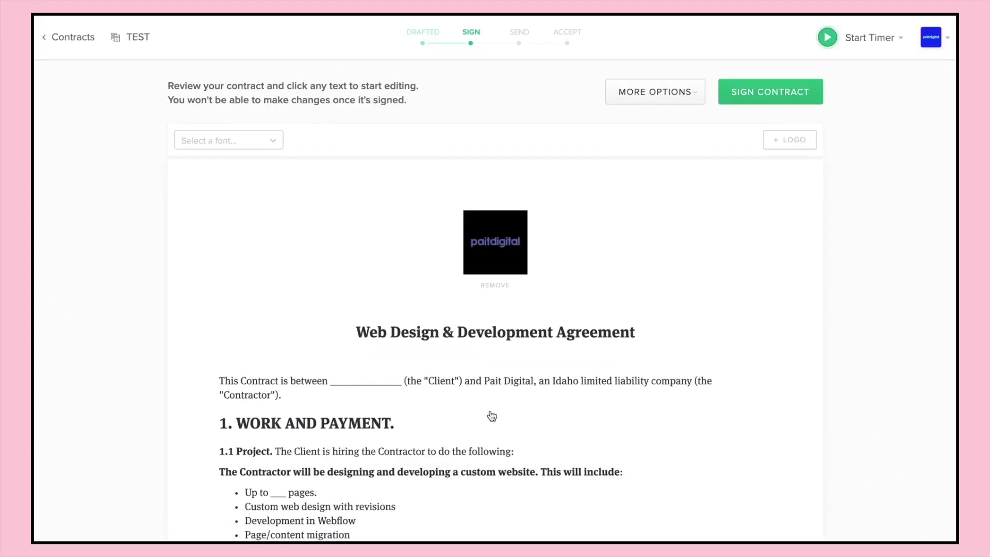
Step: Read down the Web Design & Development Agreement to Representations, putting off the survey with Ask Me Later
scroll(492, 416, down, 5)
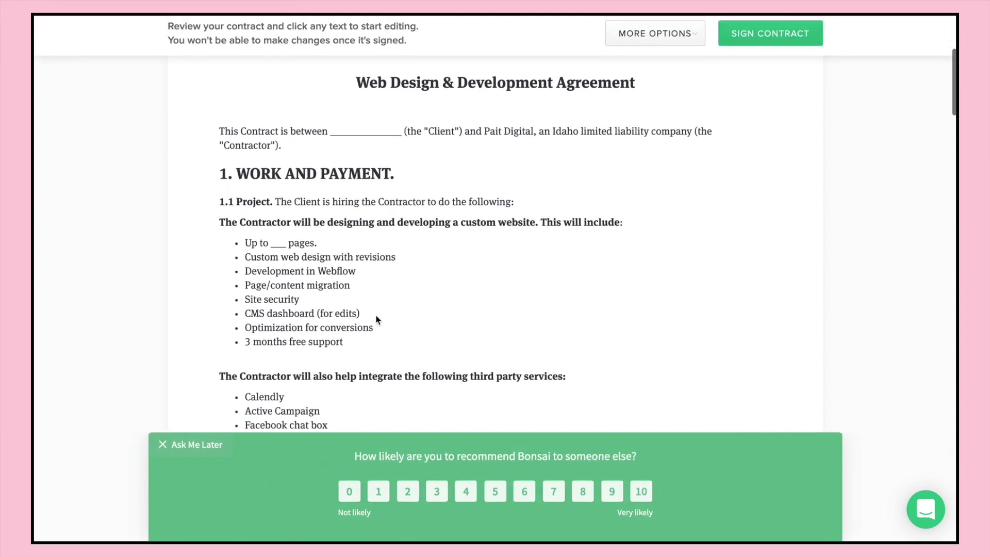
scroll(376, 319, down, 1)
click(162, 444)
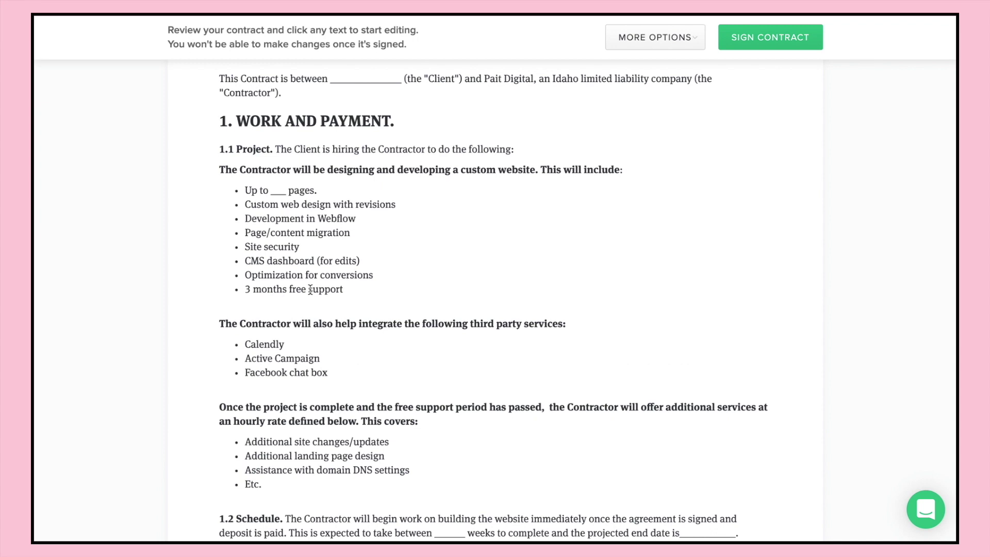
scroll(310, 290, down, 10)
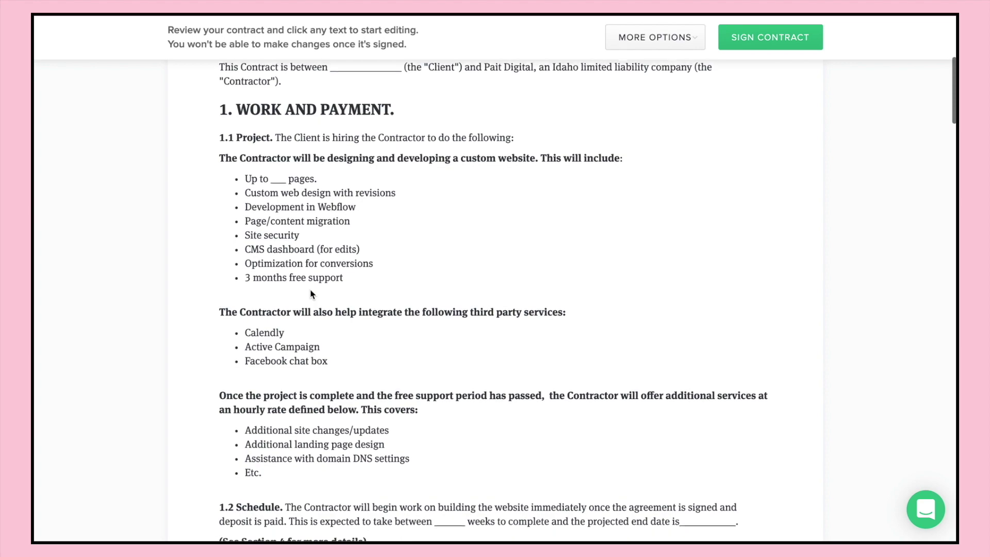
scroll(309, 293, down, 3)
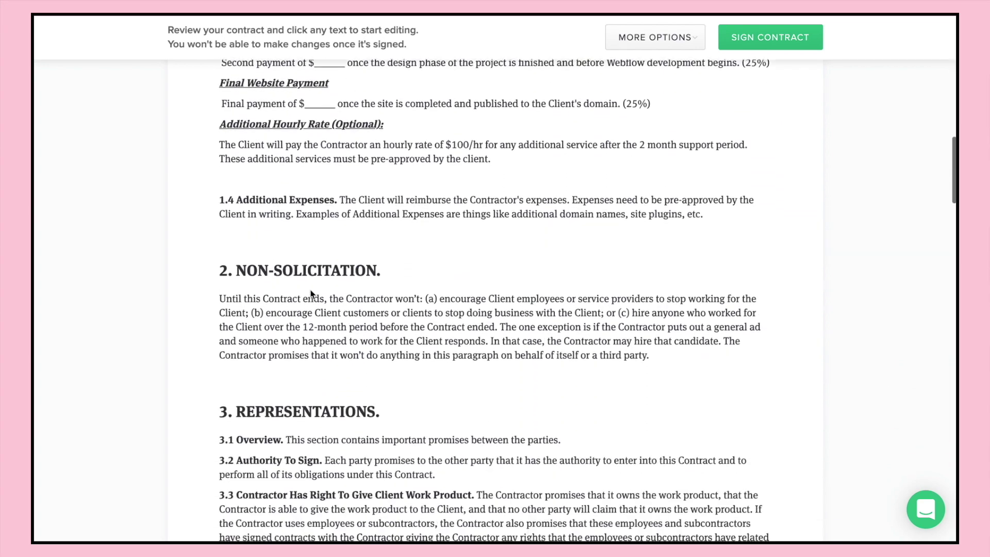
scroll(263, 242, down, 2)
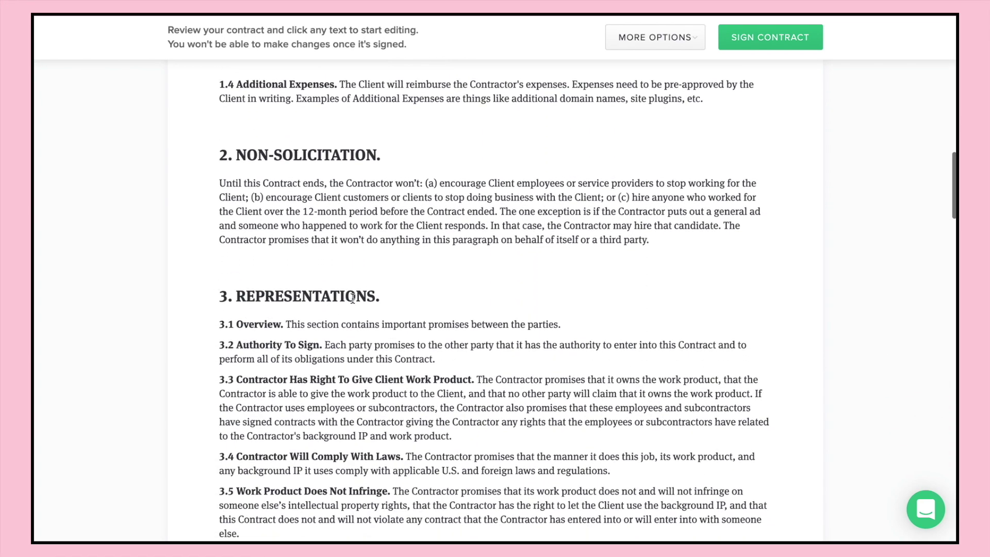
scroll(352, 298, up, 10)
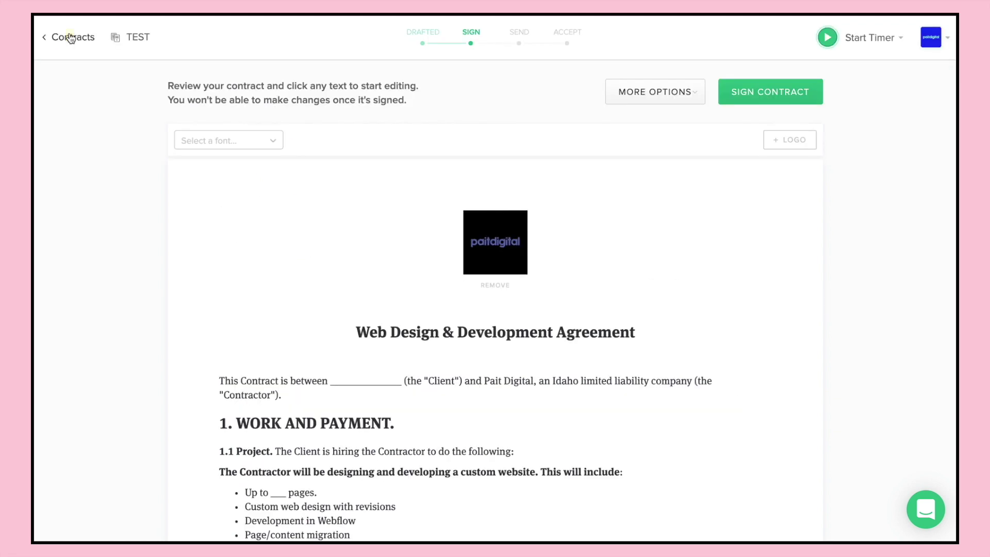
Step: Return to the Contracts list, where the TEST contract dated Mar 10, 2021 is listed
click(70, 37)
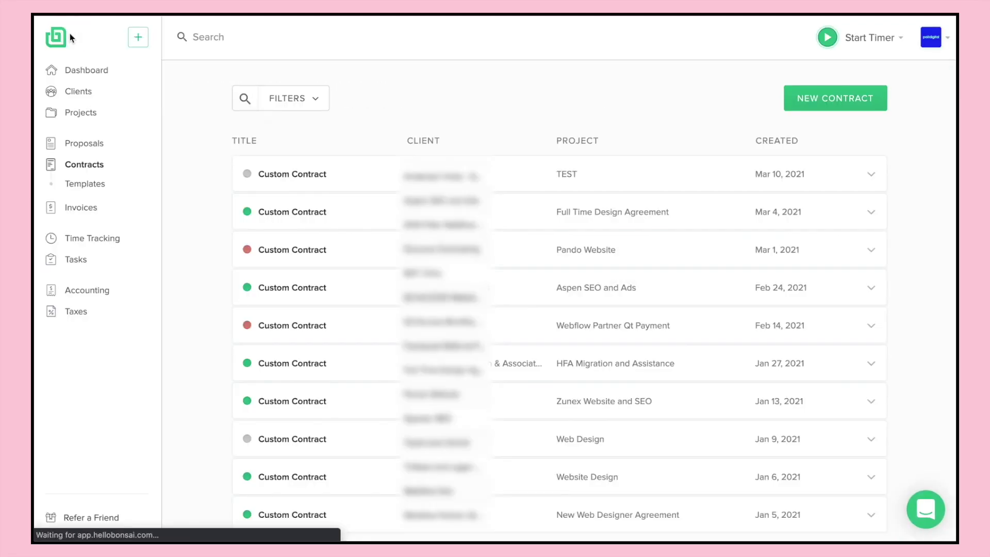
Step: From Invoices, begin a New Invoice for client 1. Sweetums on project TEST, then open Invoice Type
click(67, 208)
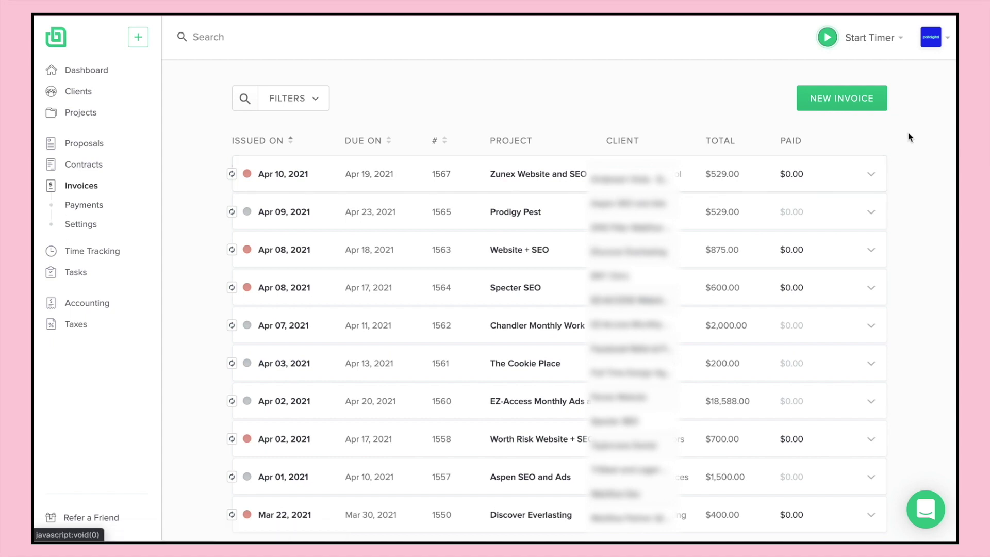
click(849, 98)
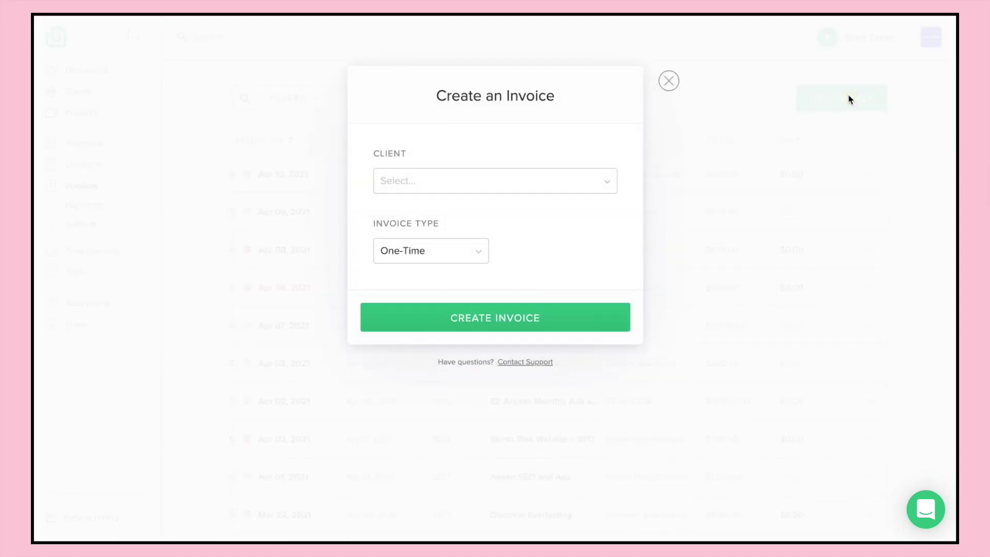
click(464, 192)
click(435, 227)
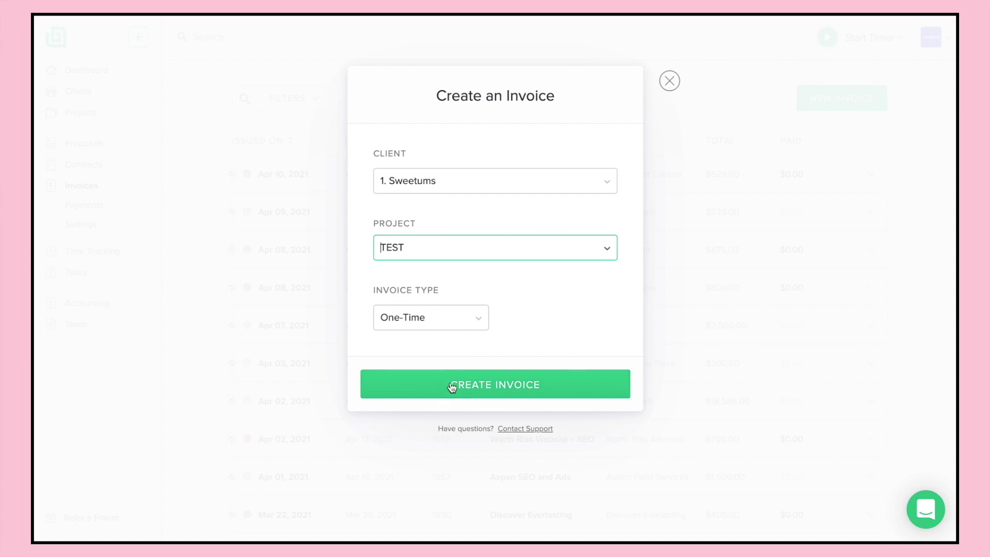
click(476, 315)
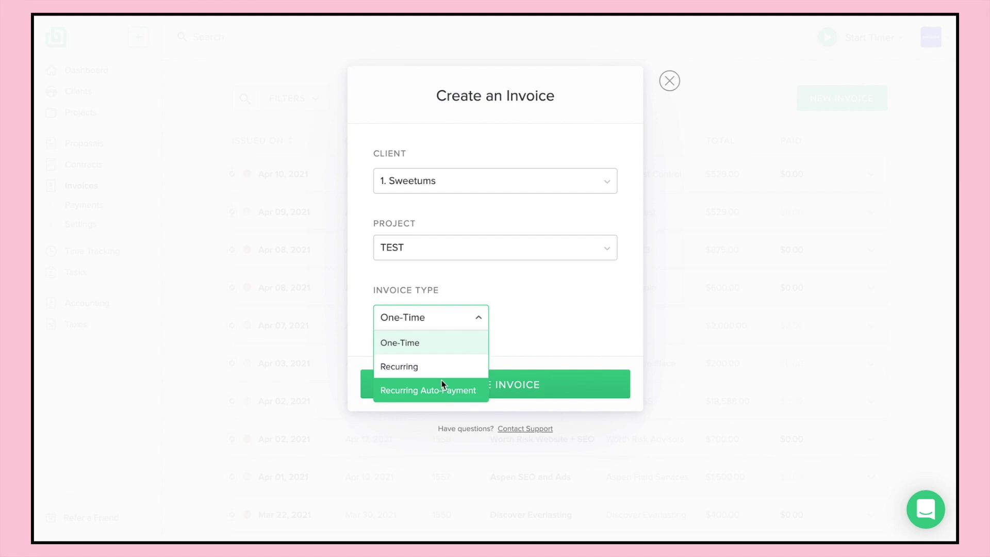
Step: Make the invoice a Recurring Auto-Payment every week until manually stopped, and create it
click(442, 387)
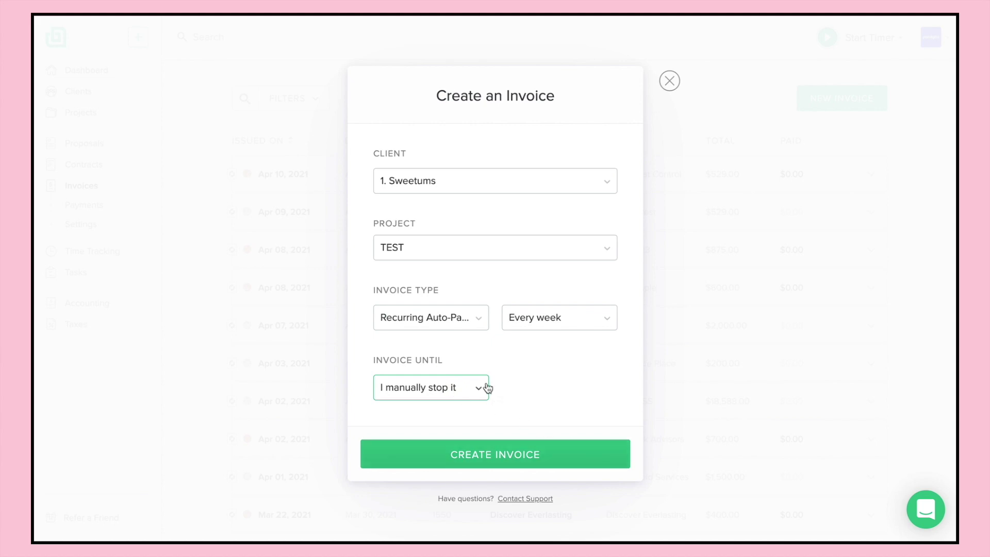
click(586, 312)
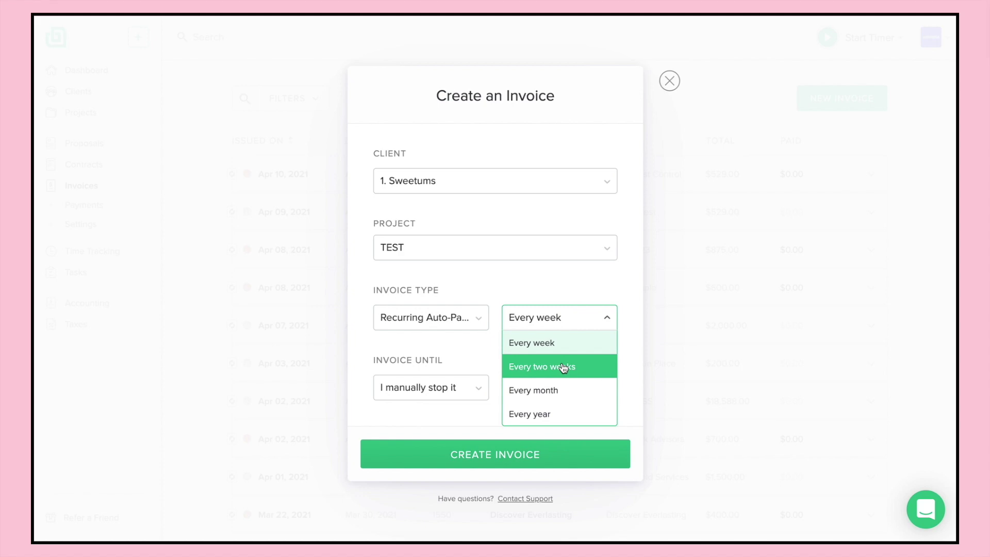
click(442, 424)
click(475, 390)
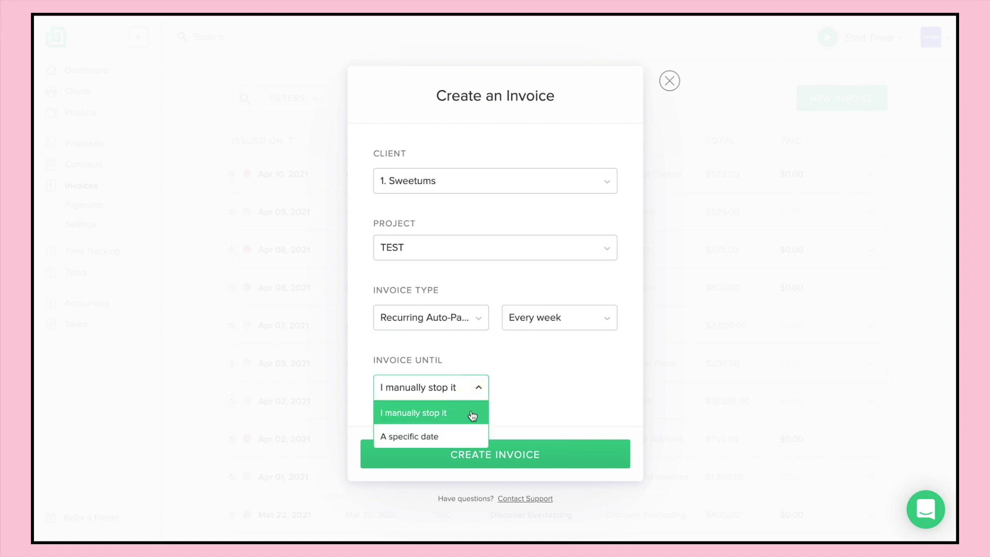
click(540, 398)
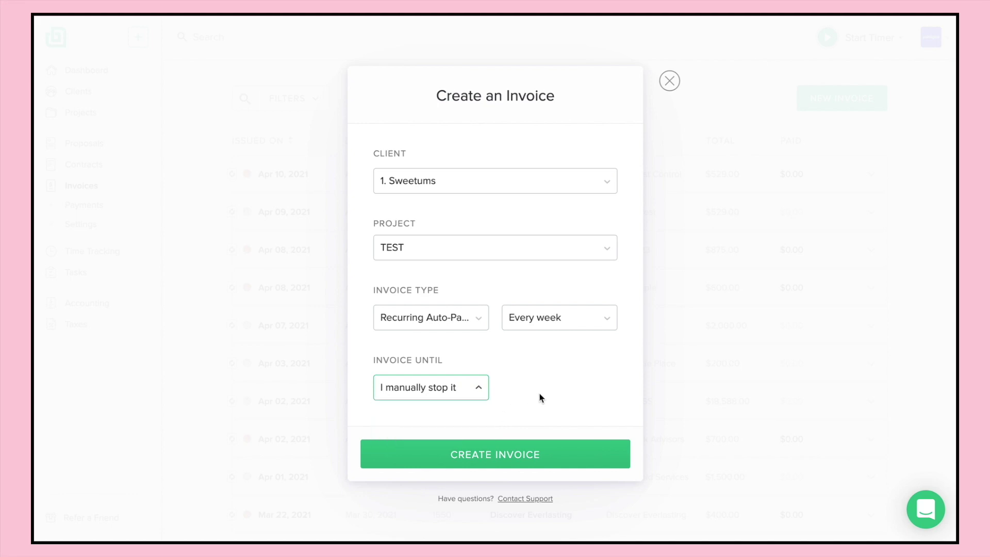
click(512, 452)
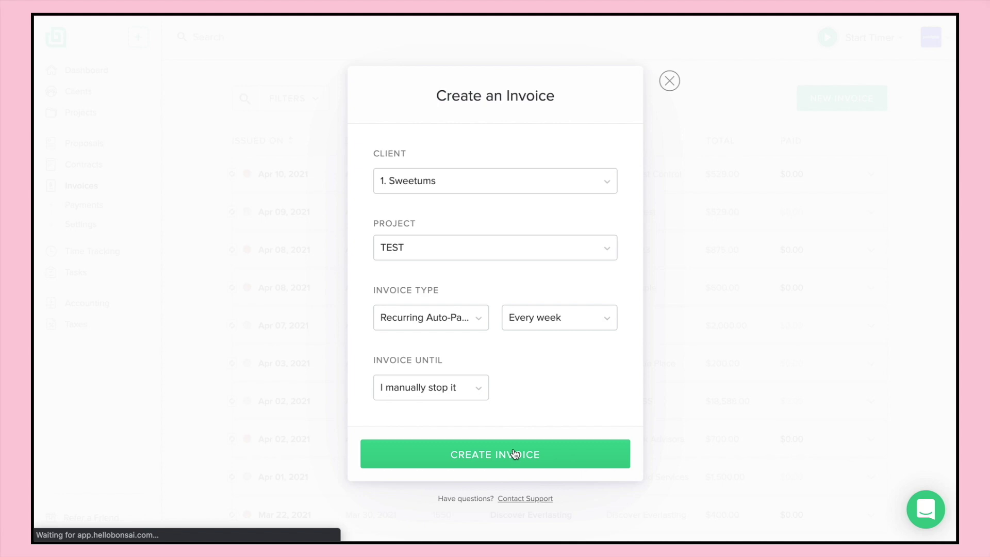
Step: Enter a $500 rate on the invoice's first line item
scroll(470, 357, down, 3)
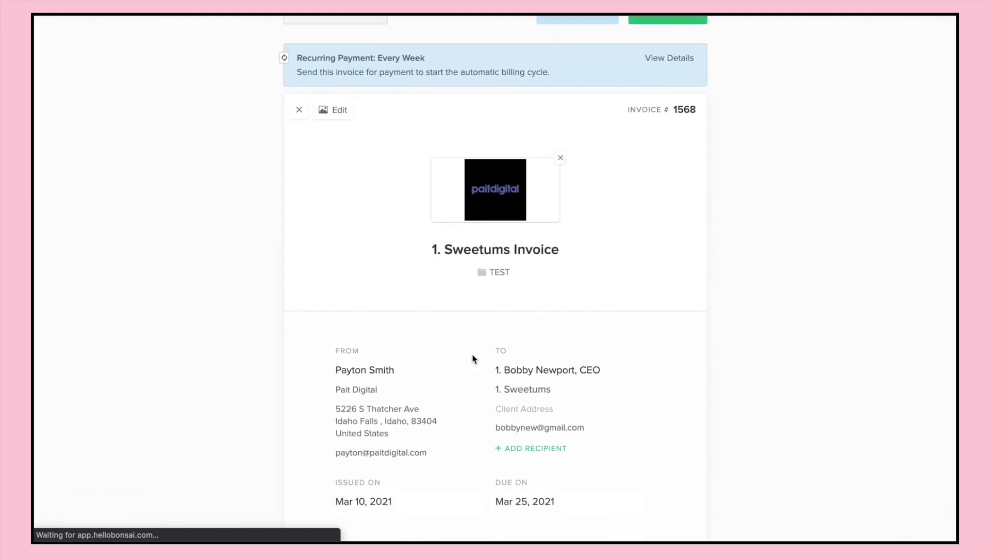
scroll(492, 462, down, 2)
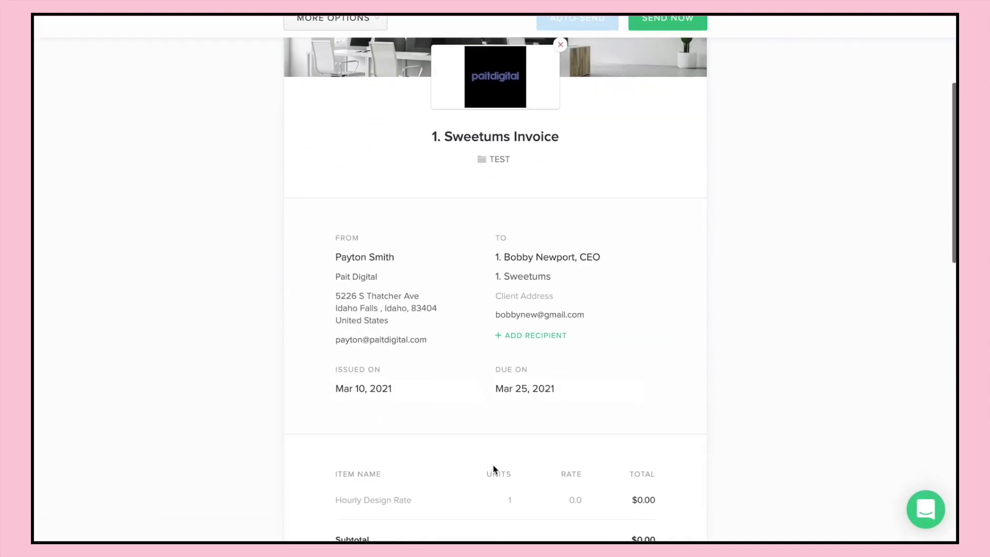
scroll(531, 426, down, 5)
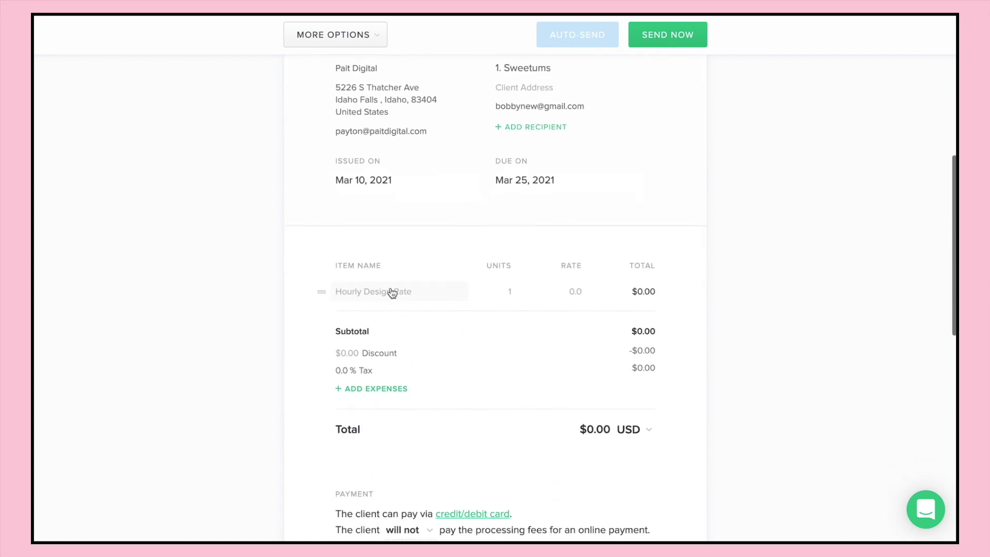
click(380, 293)
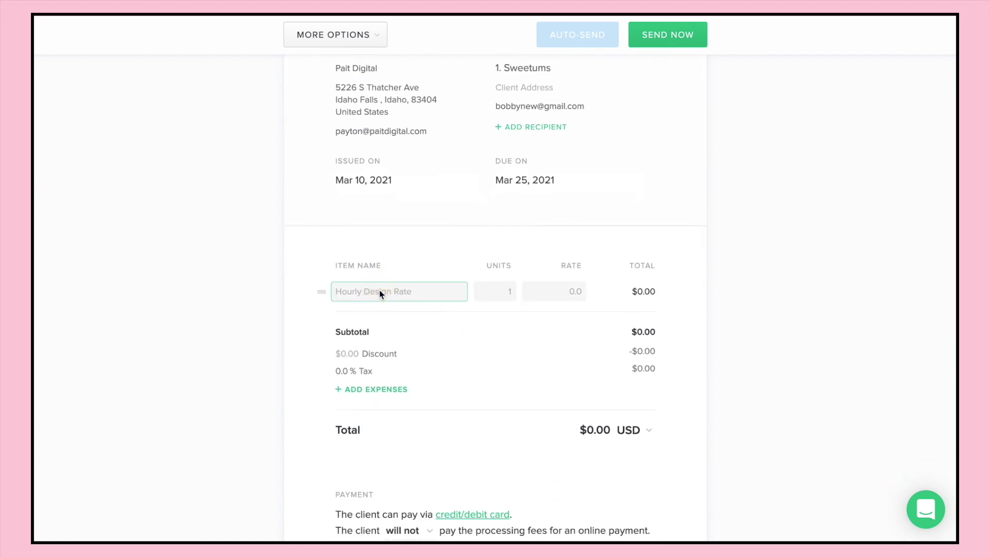
click(509, 292)
click(564, 293)
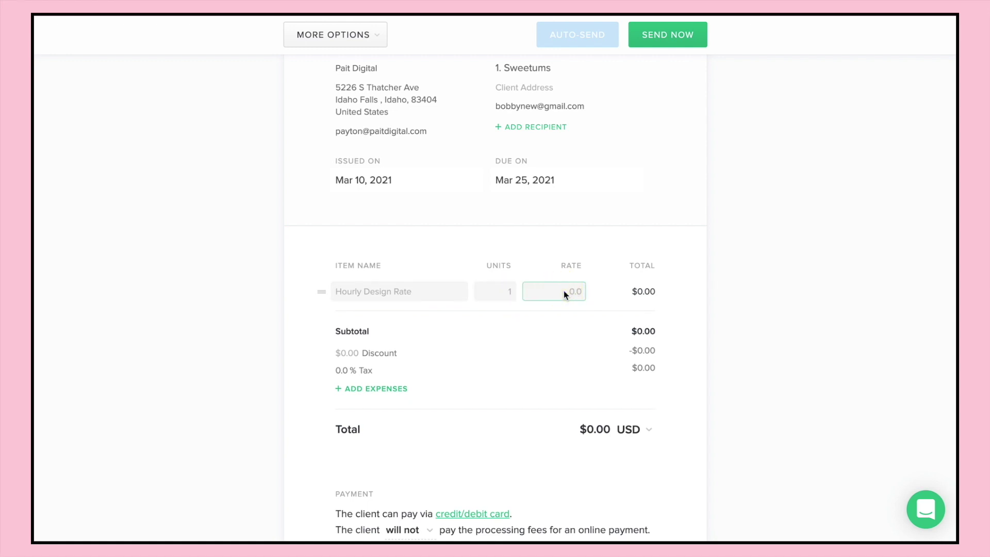
text(500)
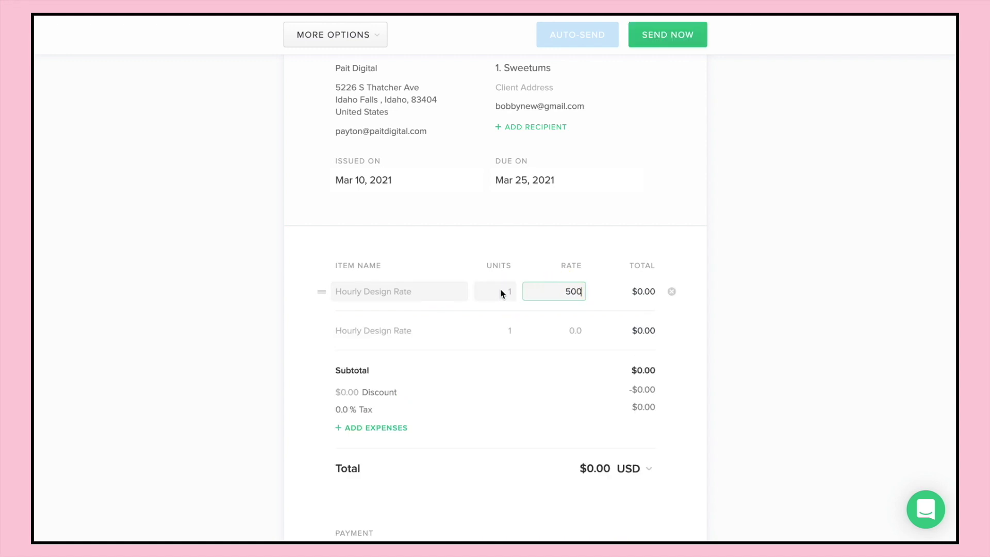
click(501, 294)
click(456, 249)
Step: Rename the first line item to 'item #1'
click(382, 298)
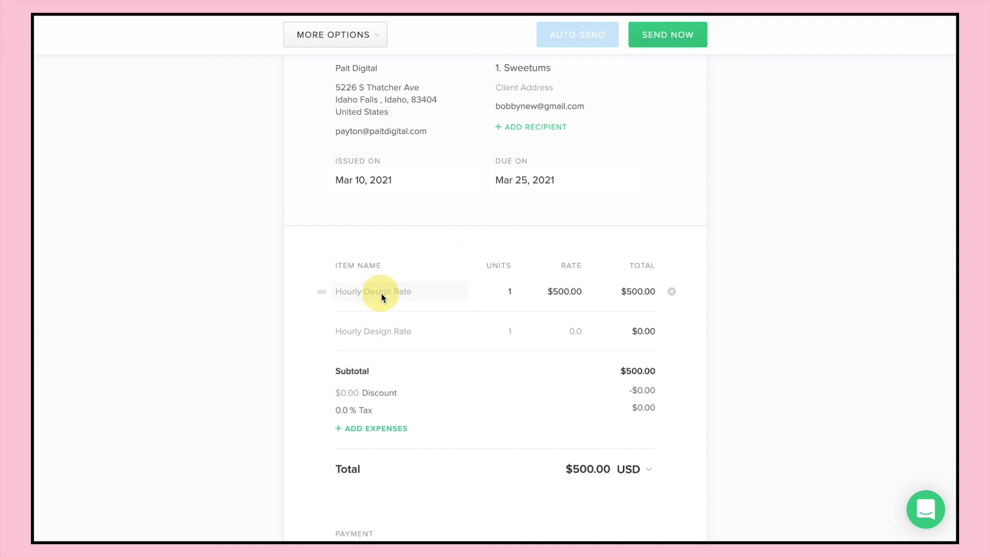
text(ita)
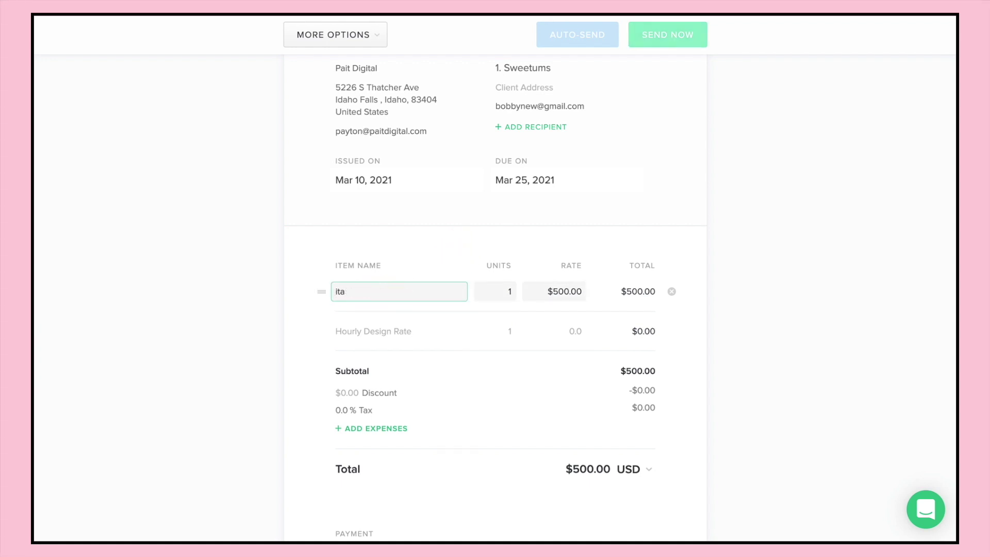
key(BackSpace)
text(em#)
key(BackSpace)
key(BackSpace)
key(BackSpace)
key(BackSpace)
text(tem #1)
click(457, 245)
scroll(460, 251, down, 2)
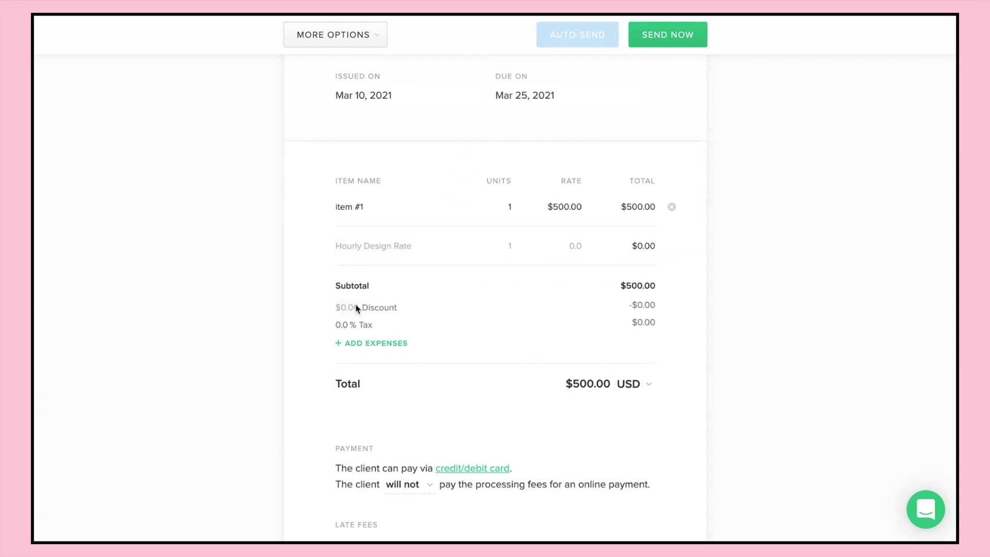
scroll(364, 351, down, 1)
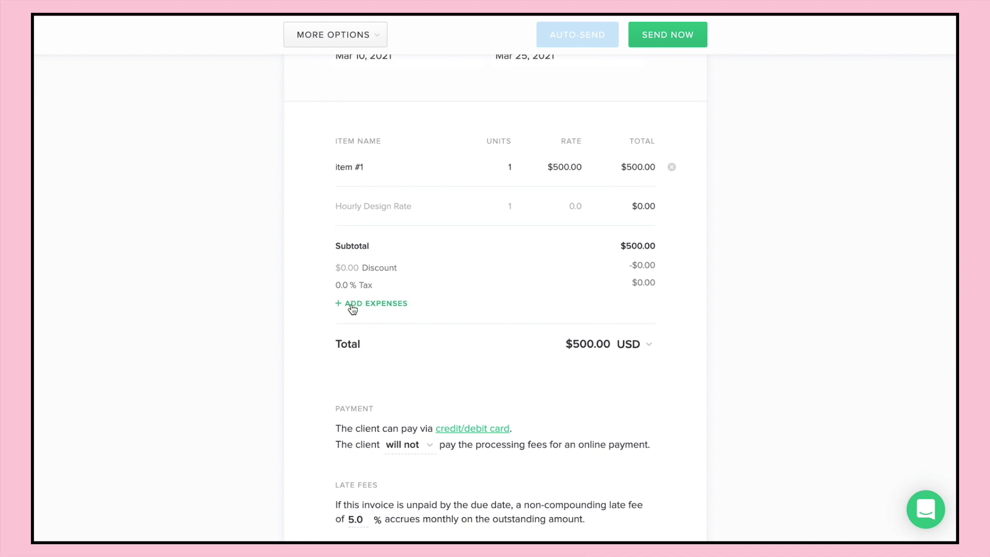
scroll(352, 308, down, 4)
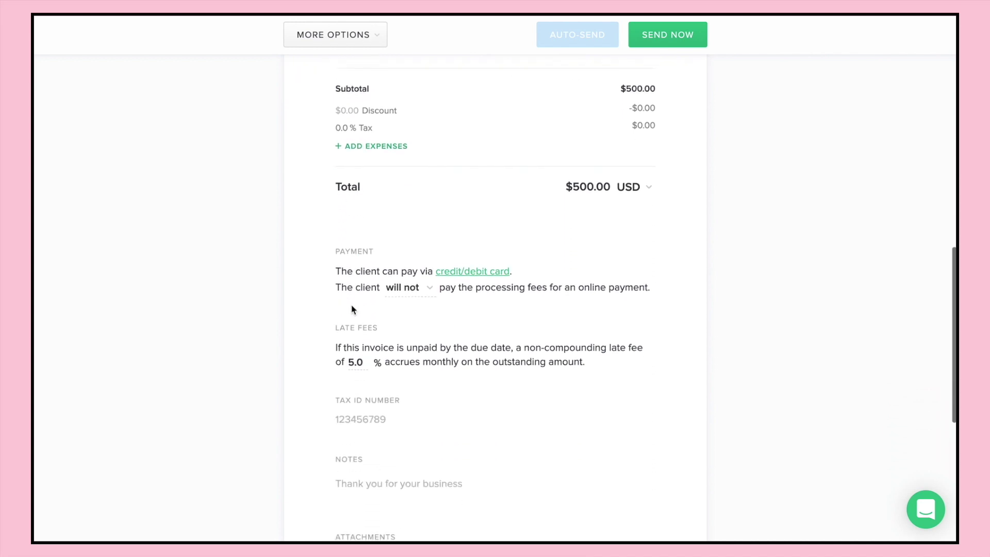
scroll(388, 366, down, 6)
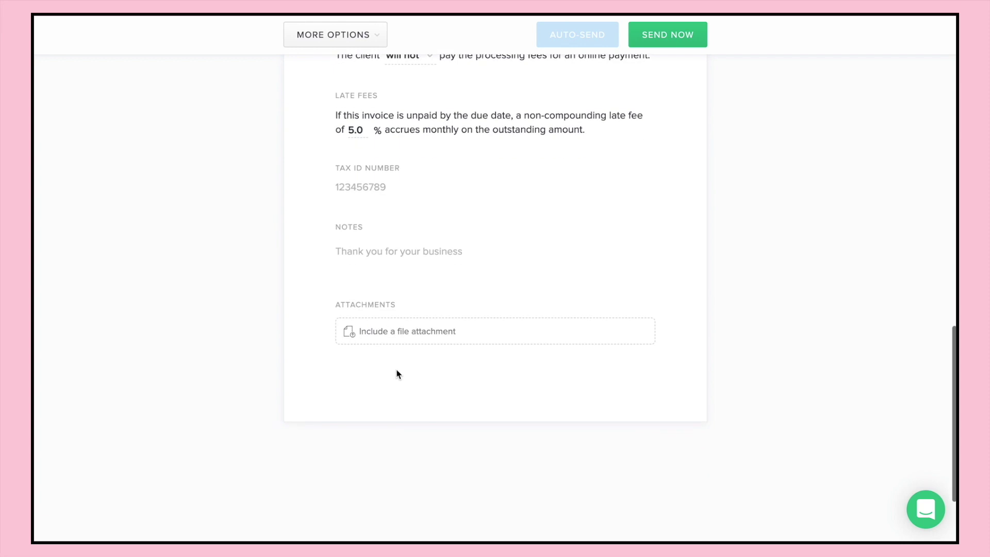
scroll(598, 310, up, 5)
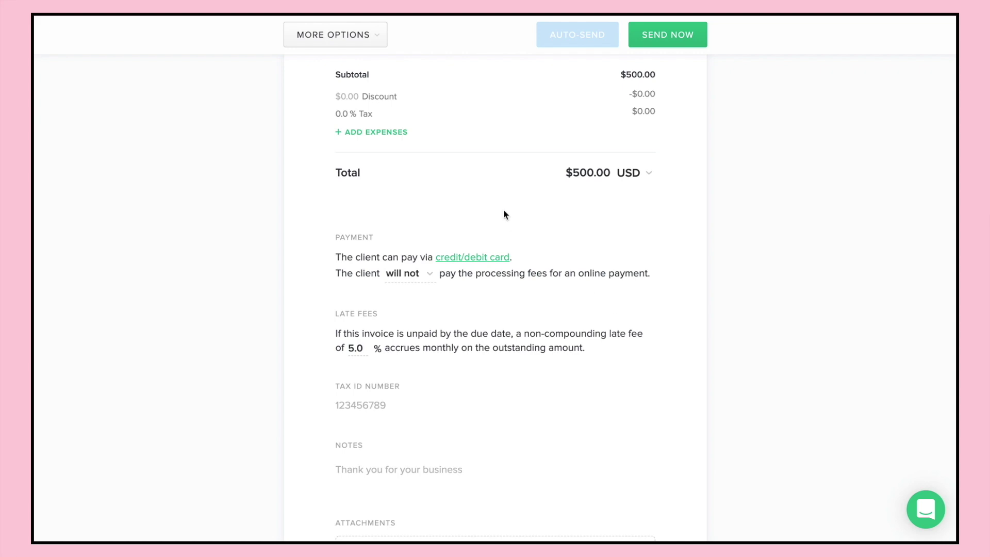
scroll(504, 214, up, 10)
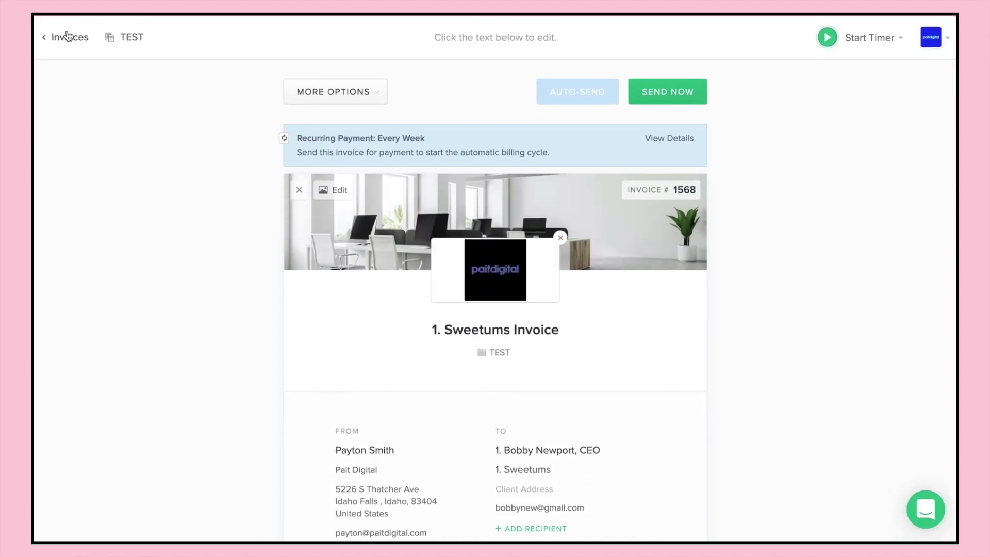
Step: Return to Invoices, view the Accounting overview, then move on to the Expenses list
click(68, 37)
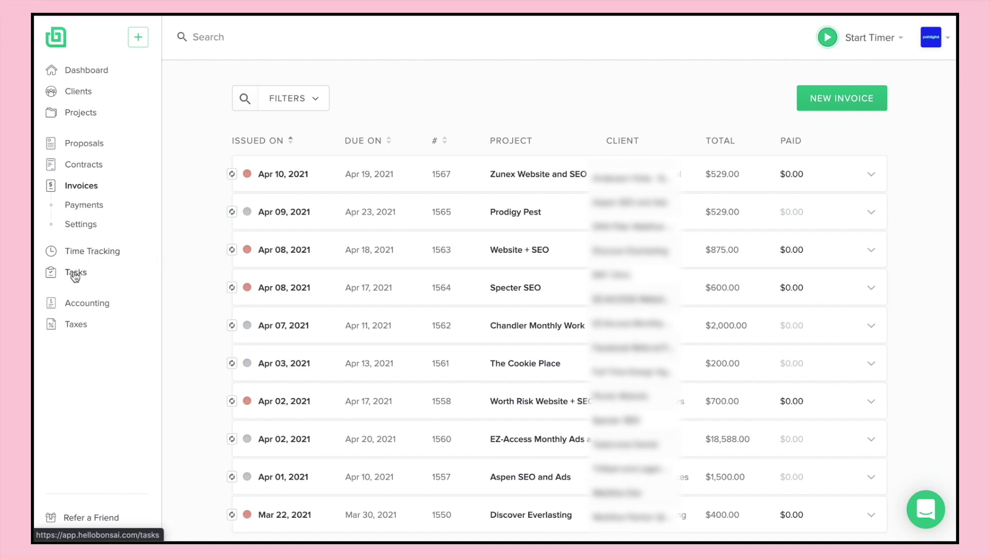
click(100, 304)
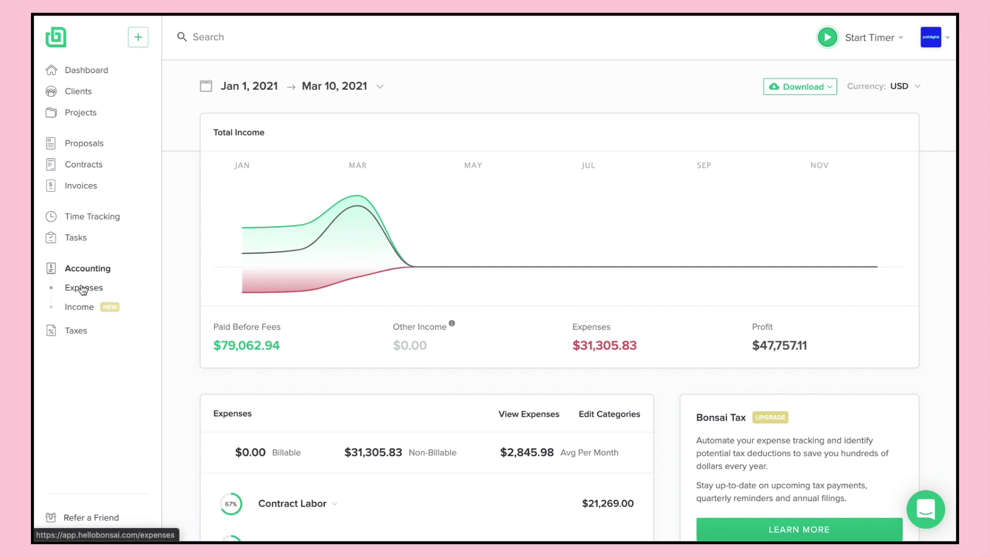
click(82, 289)
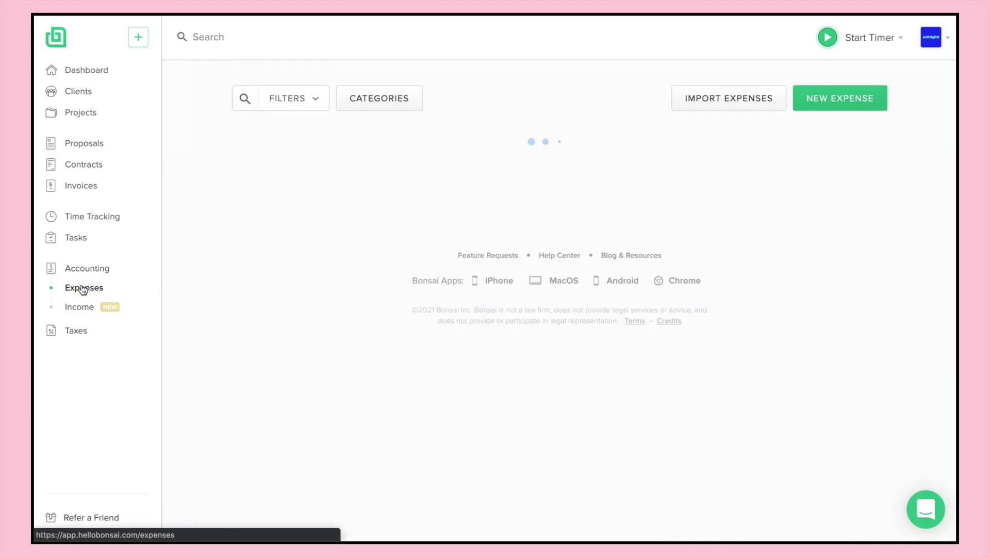
scroll(489, 301, down, 7)
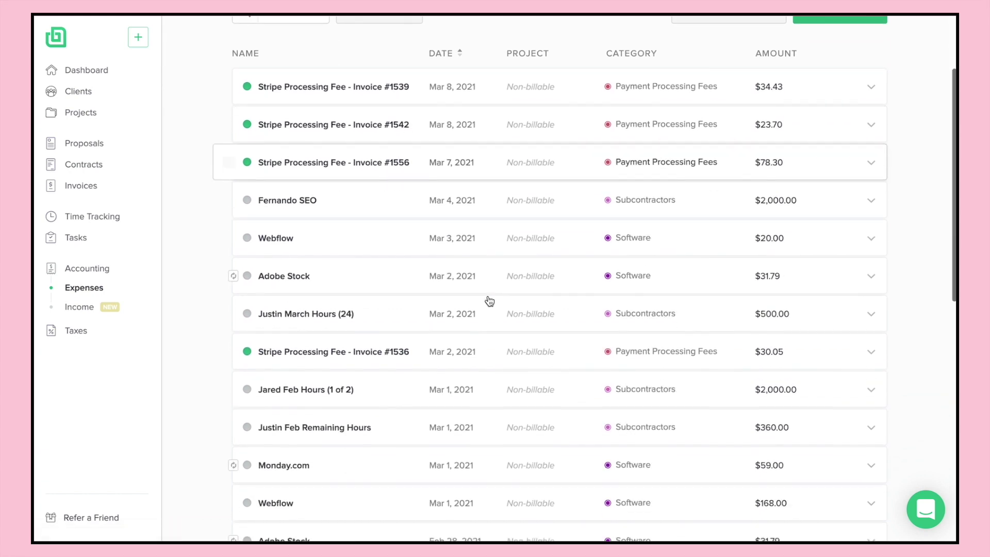
scroll(489, 301, down, 4)
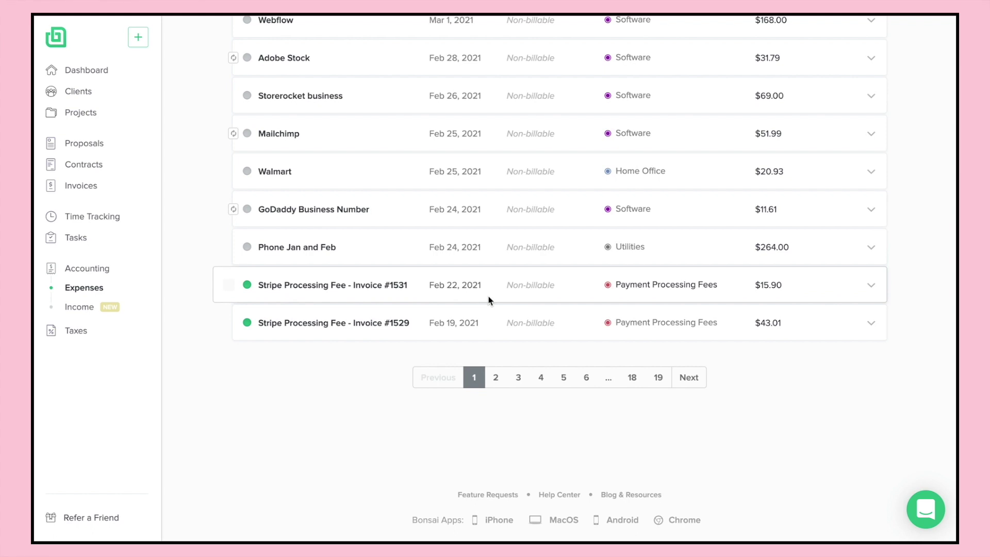
click(75, 272)
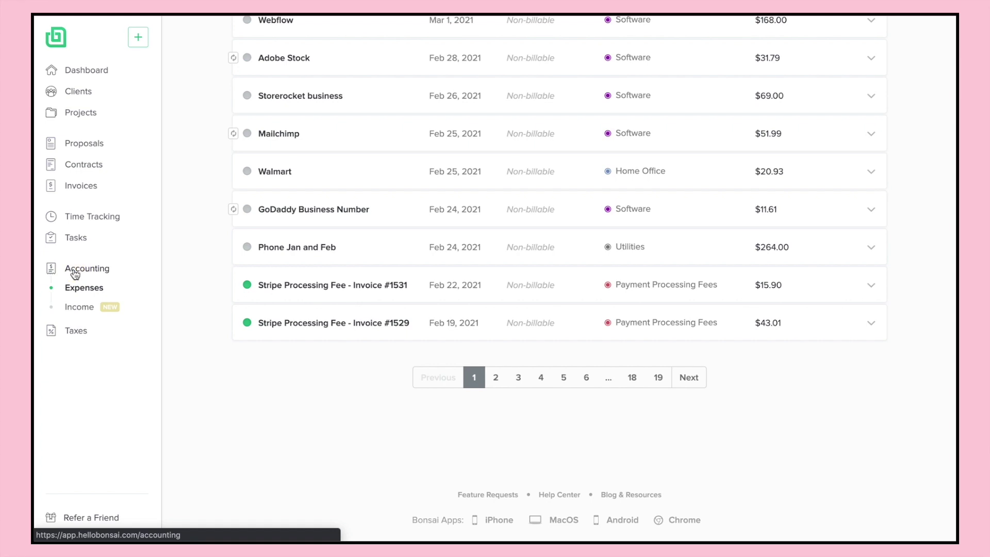
mouse_move(341, 223)
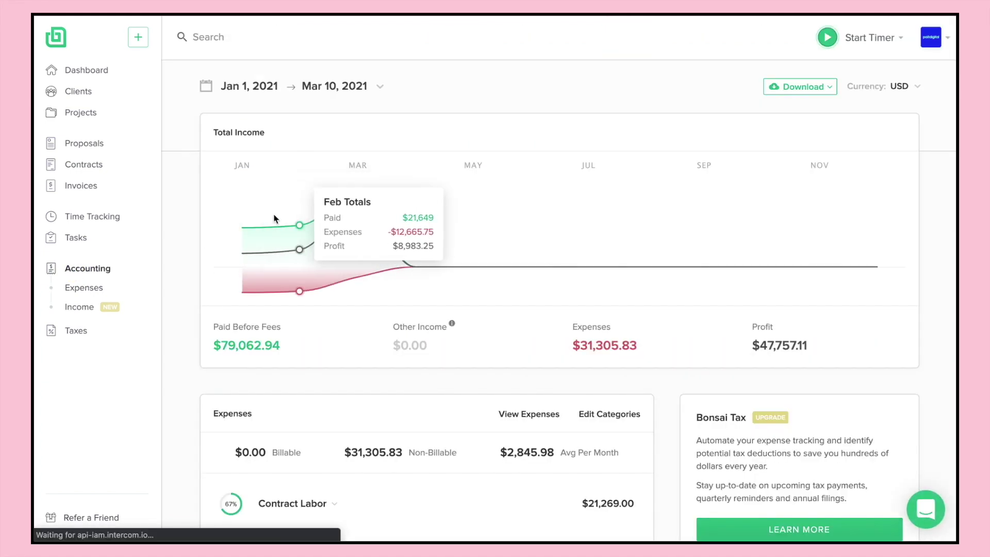
Step: Check the Total Income chart on the accounting page, then return to the Dashboard
mouse_move(253, 234)
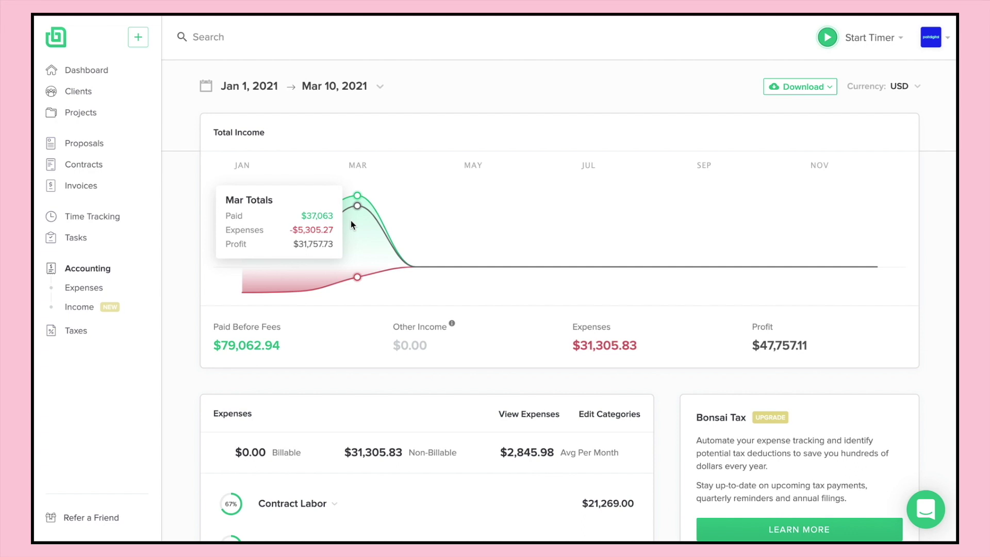
scroll(691, 301, down, 2)
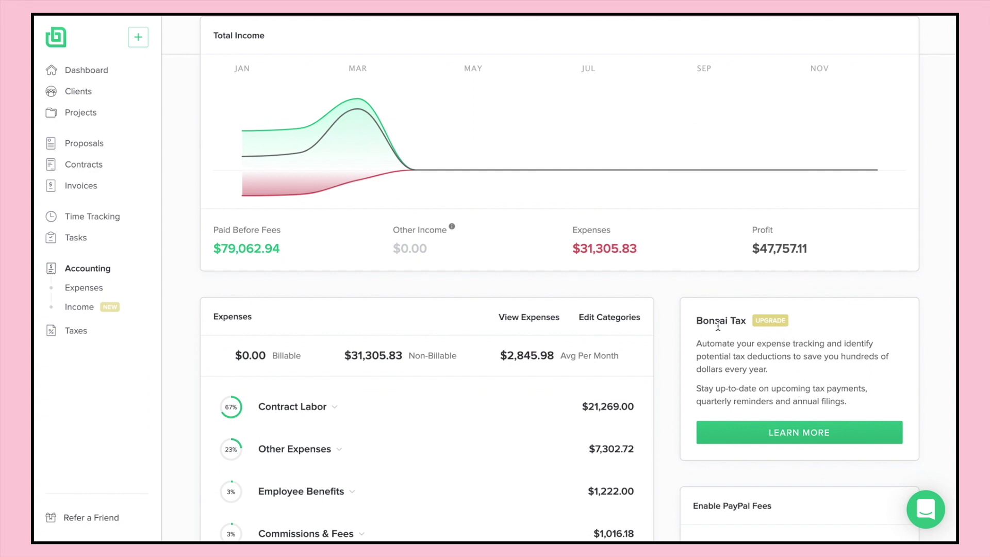
scroll(645, 322, up, 1)
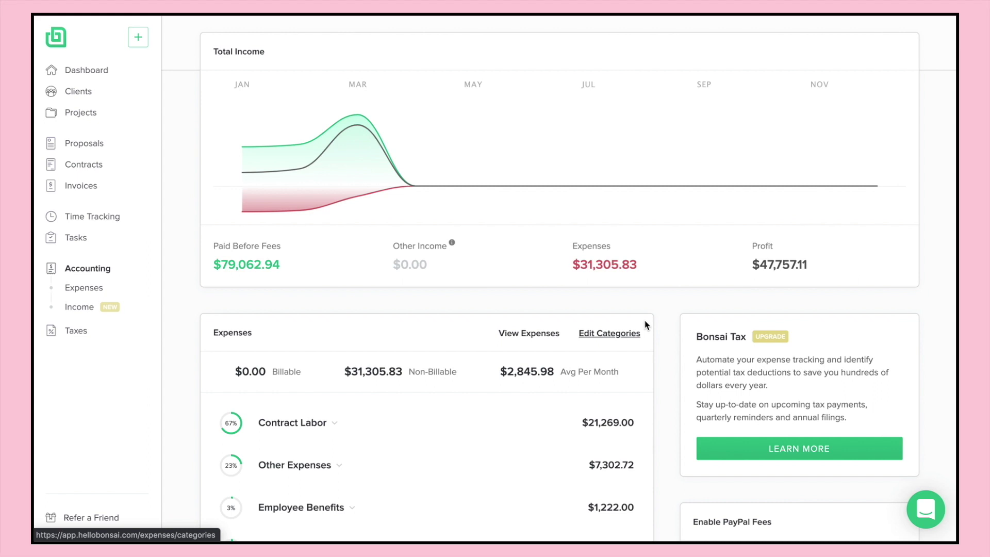
scroll(513, 274, up, 3)
click(88, 70)
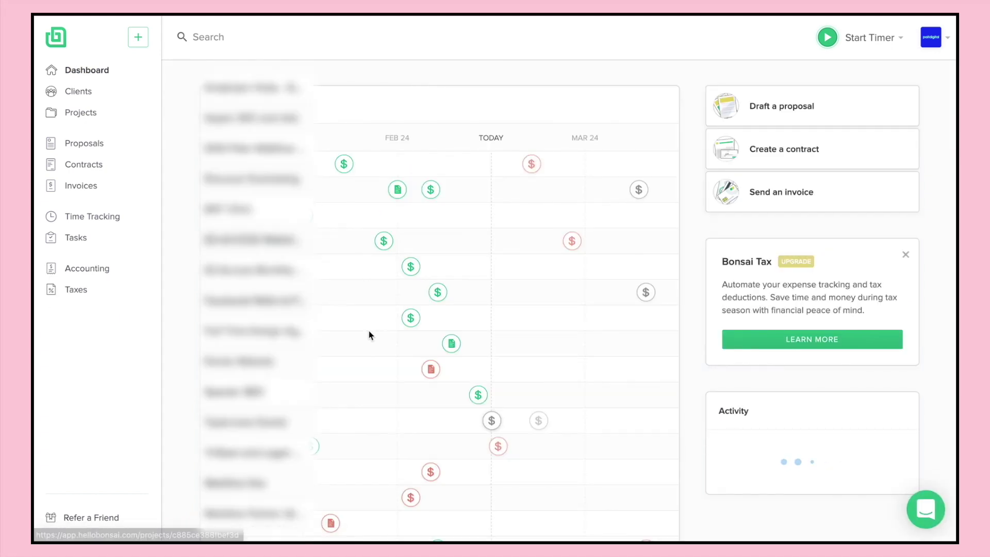
scroll(369, 334, down, 3)
scroll(369, 333, up, 2)
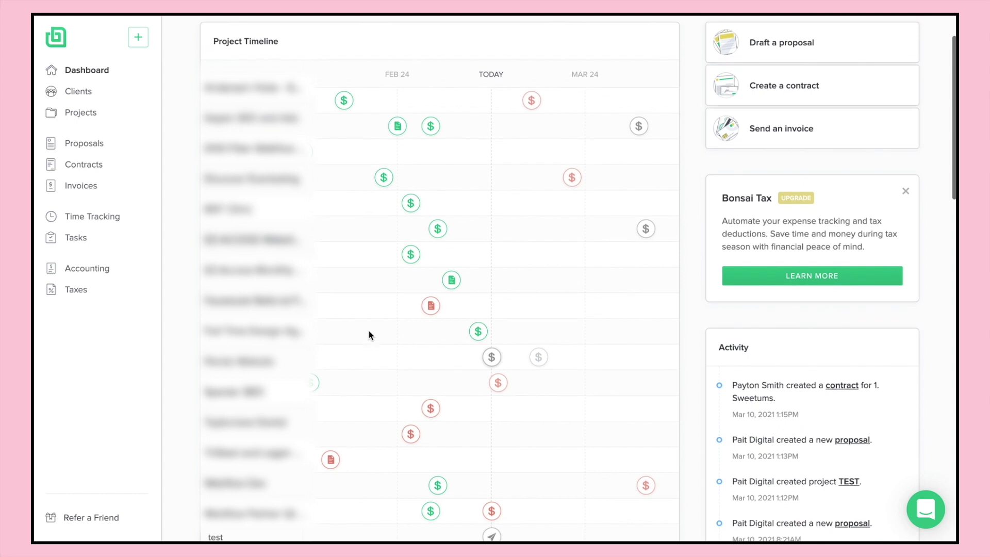